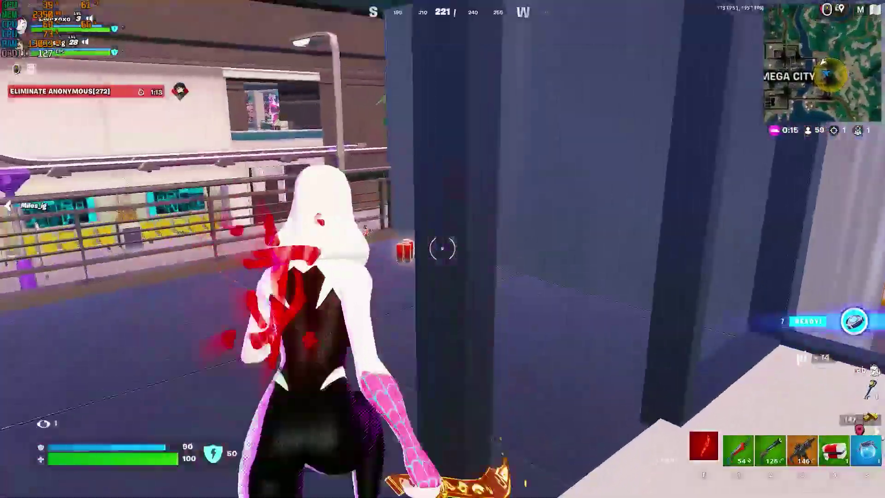
key(e)
key(1)
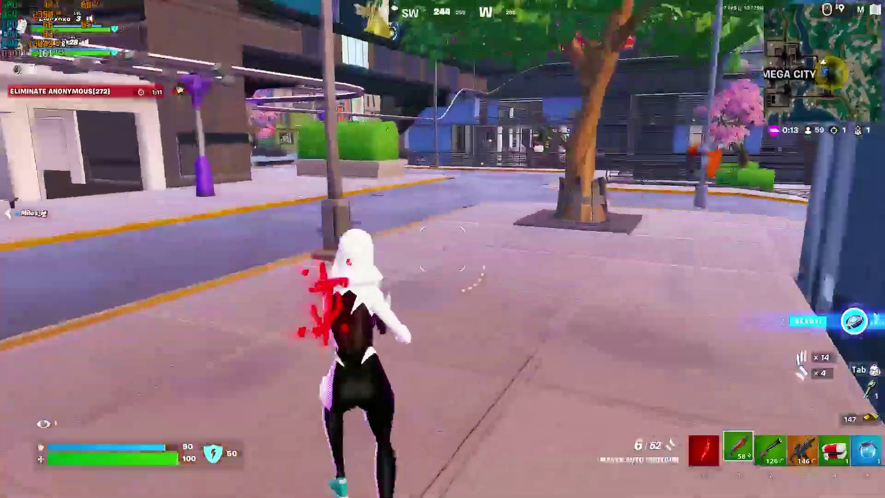
key(f)
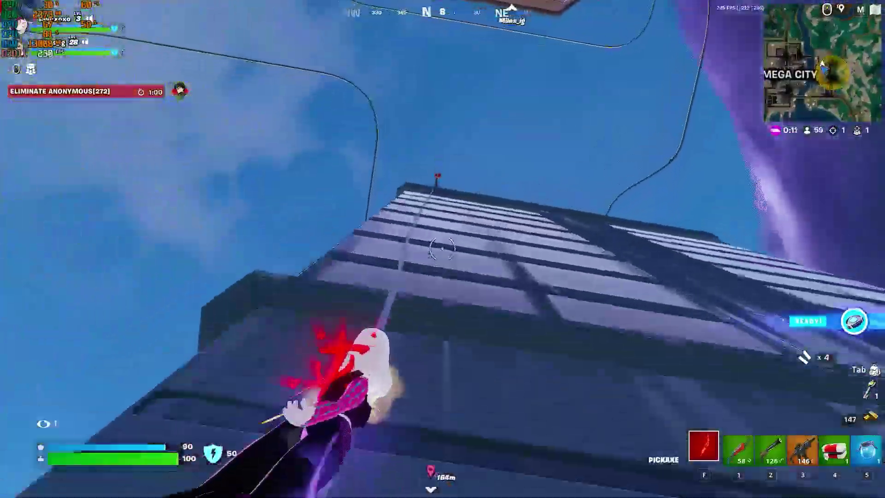
key(space)
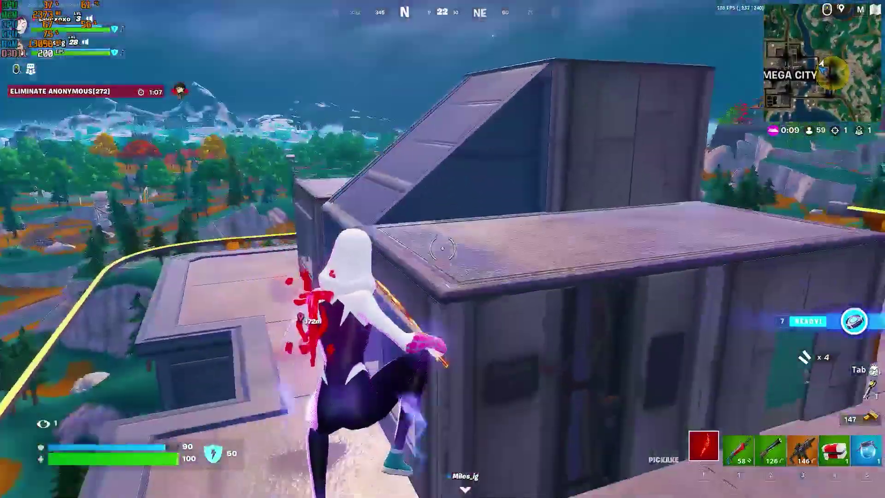
key(1)
key(space)
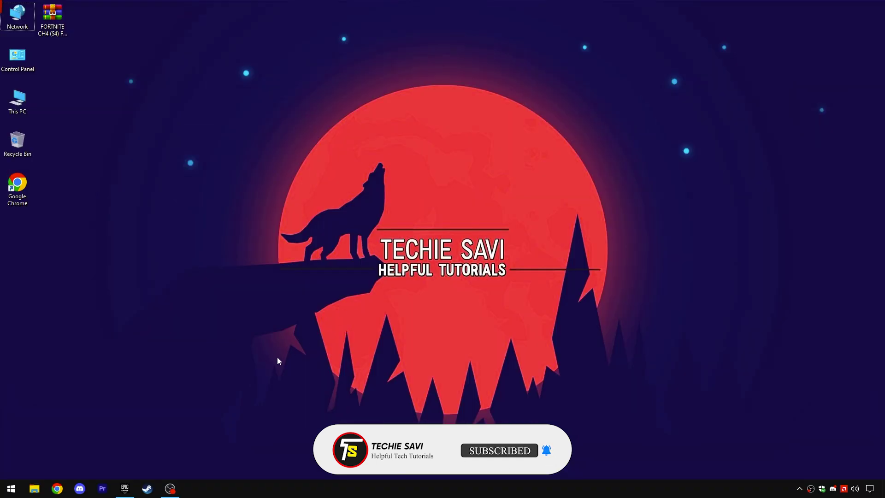
- In Epic Games Launcher, apply Fortnite installation options with only Disable Cosmetic Streaming selected besides the required core component
click(125, 488)
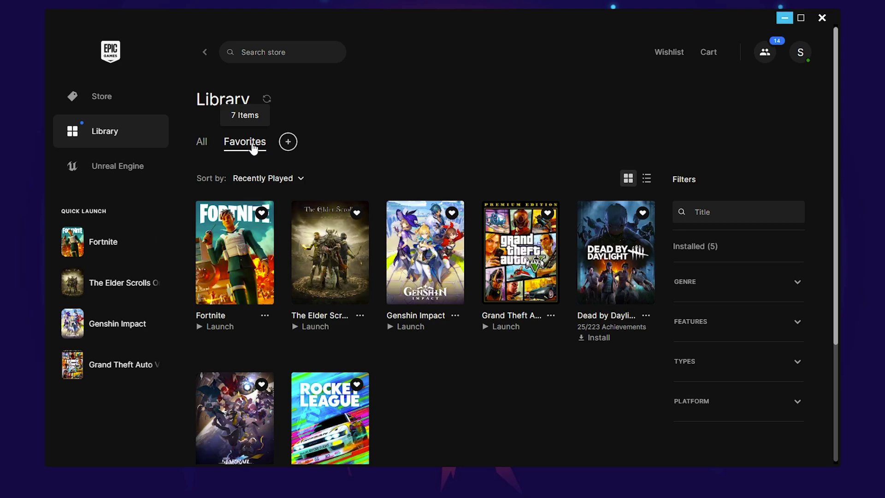
click(265, 315)
click(95, 192)
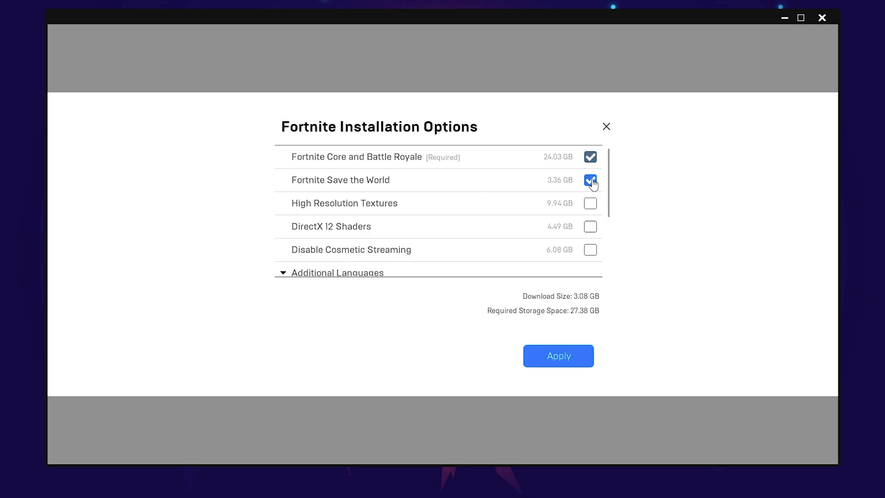
click(590, 250)
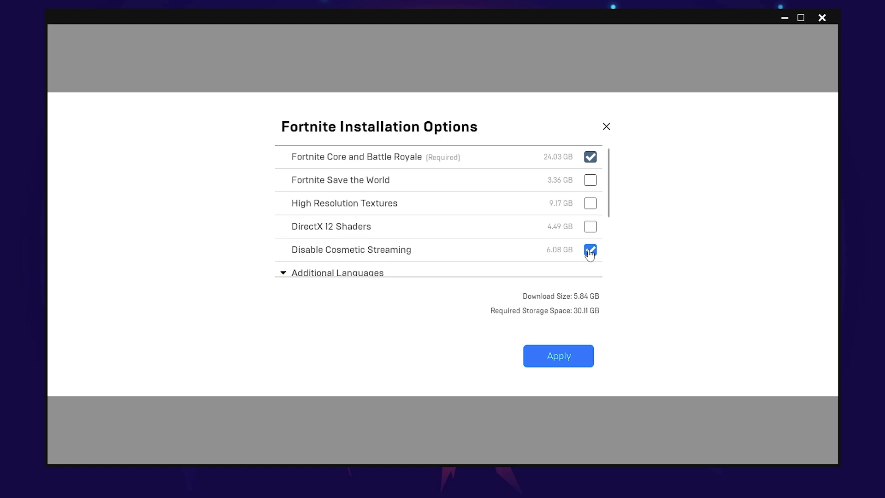
click(559, 357)
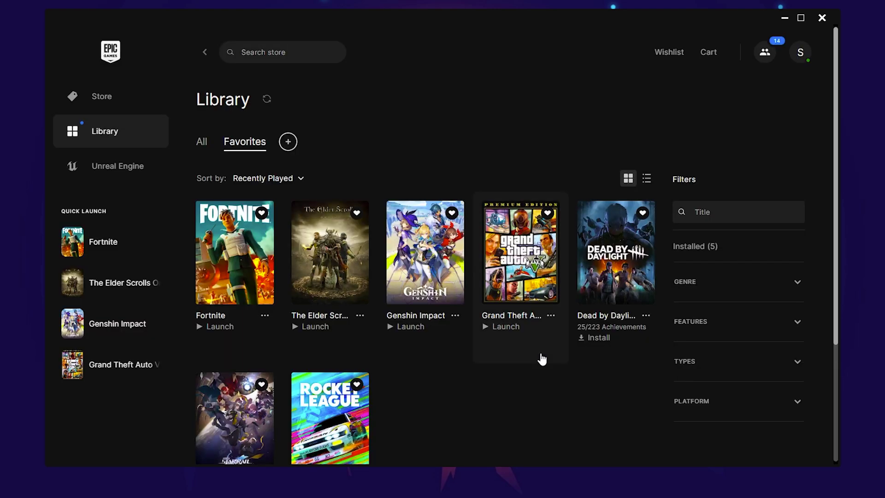
- Open Fortnite's installation folder from the game's management options in the library
click(266, 317)
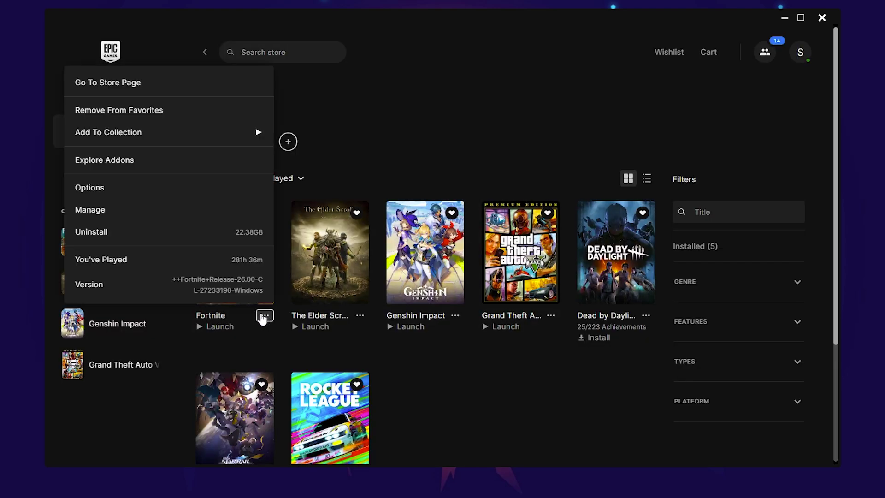
click(101, 215)
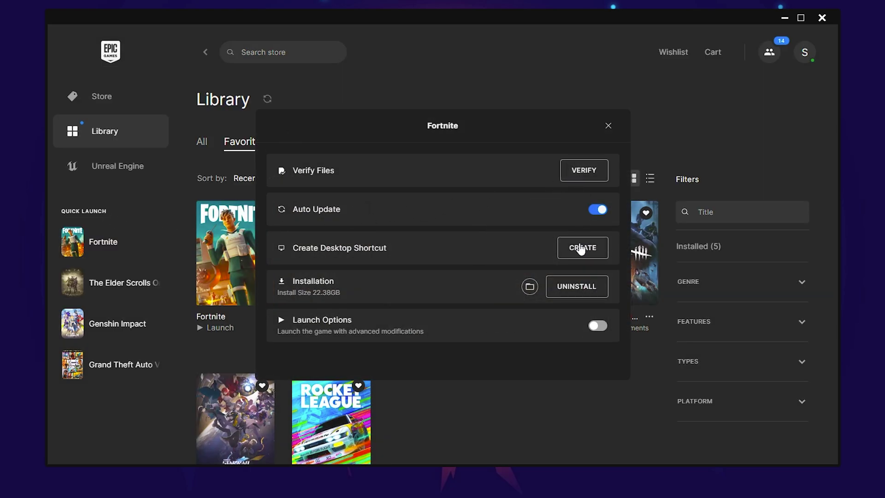
click(529, 286)
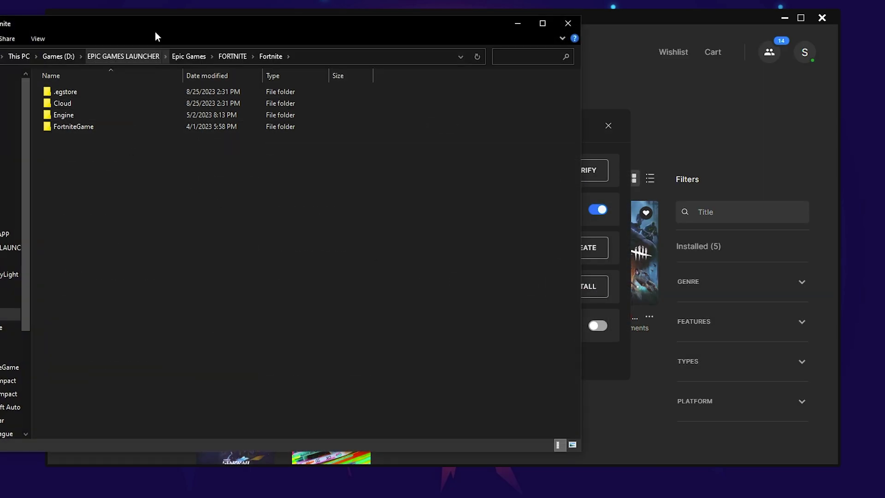
drag(154, 31, 330, 29)
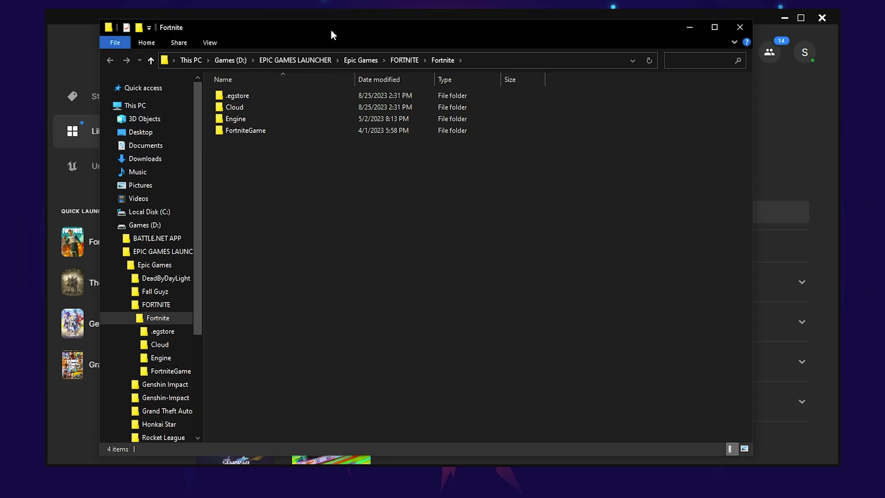
- Go to FortniteGame\Binaries\Win64 and open the properties of the FortniteClient-Win64-Shipping application
double_click(258, 130)
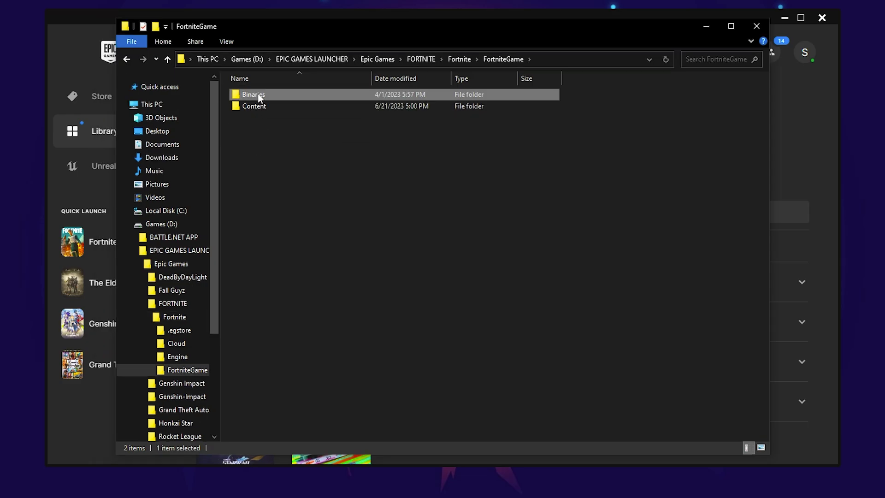
double_click(258, 94)
double_click(261, 105)
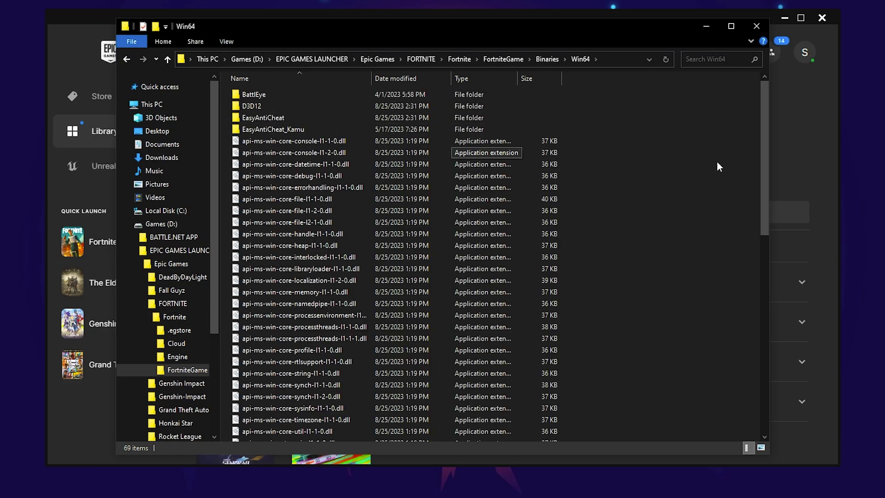
drag(761, 175, 756, 331)
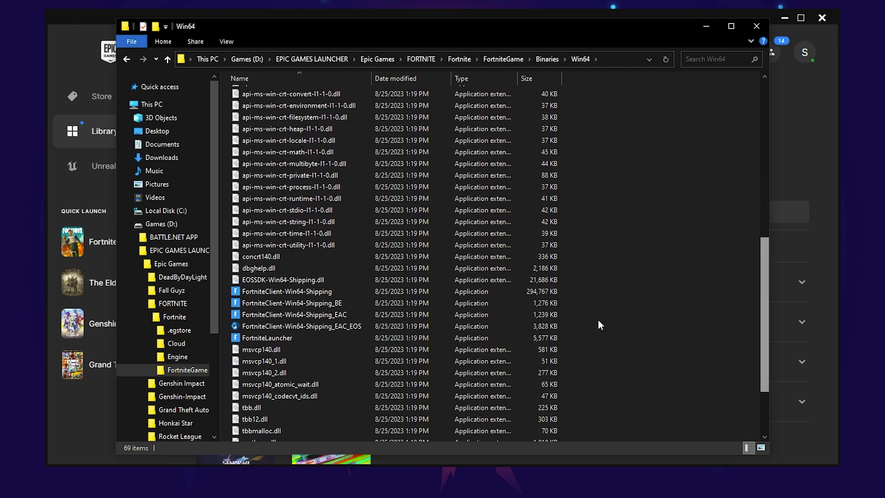
right_click(284, 289)
click(309, 282)
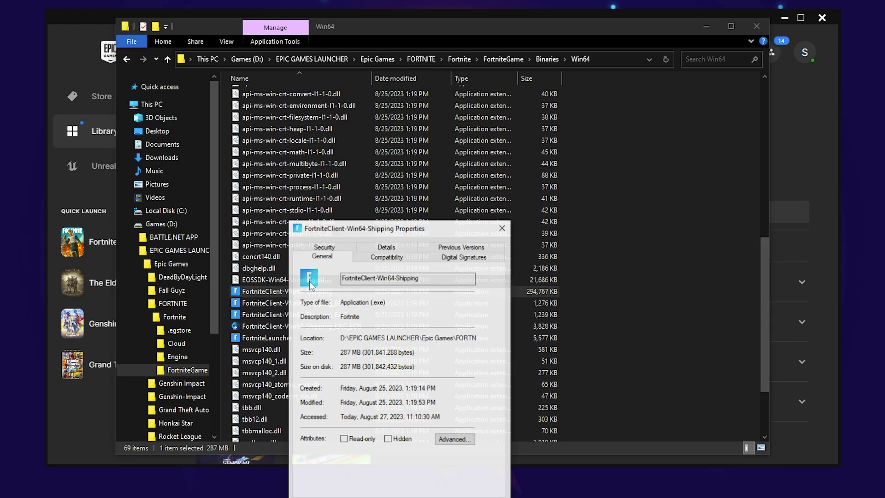
drag(330, 228, 282, 120)
- Disable fullscreen optimizations for the Fortnite client and override its high DPI scaling behavior with scaling performed by Application
click(328, 145)
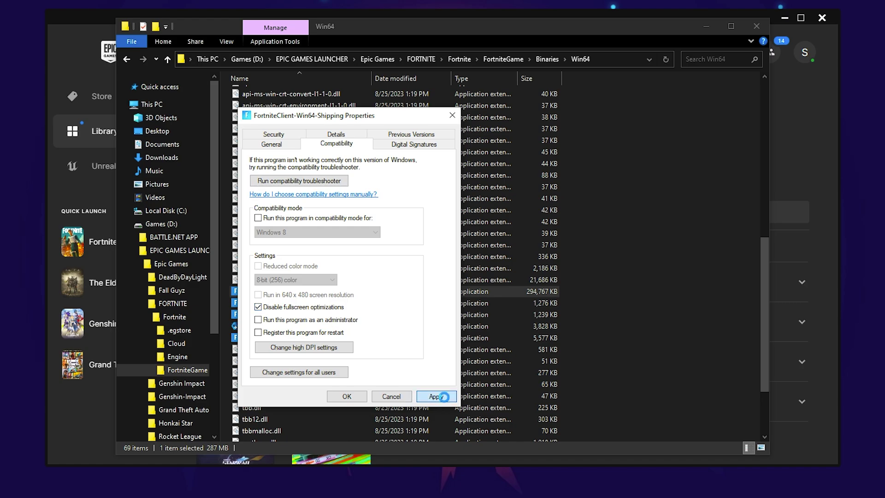
click(321, 350)
drag(325, 154, 458, 153)
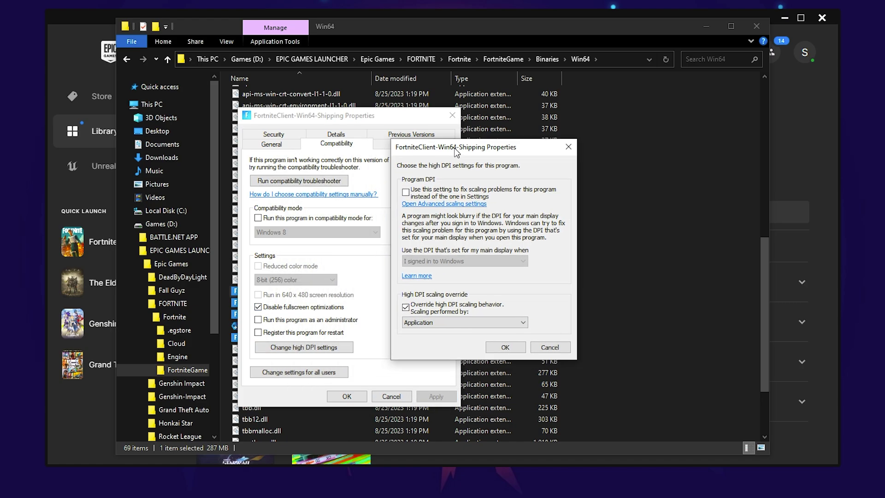
click(421, 312)
click(428, 322)
click(429, 321)
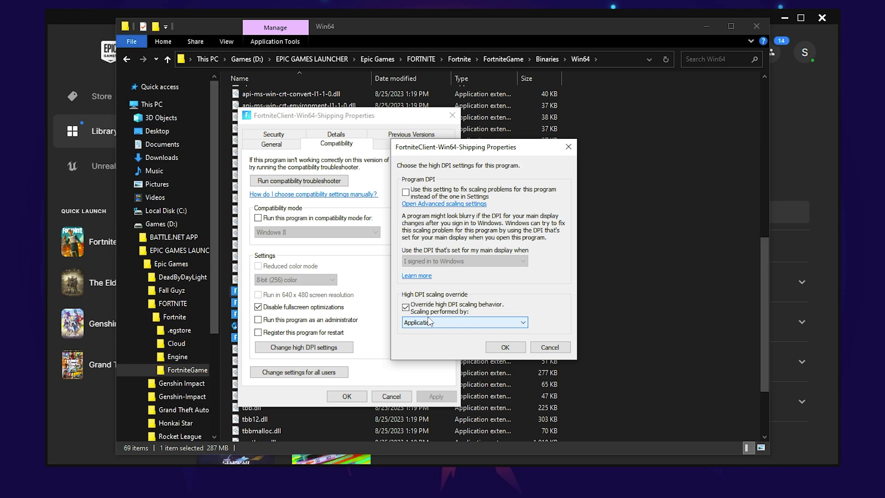
click(504, 348)
click(359, 397)
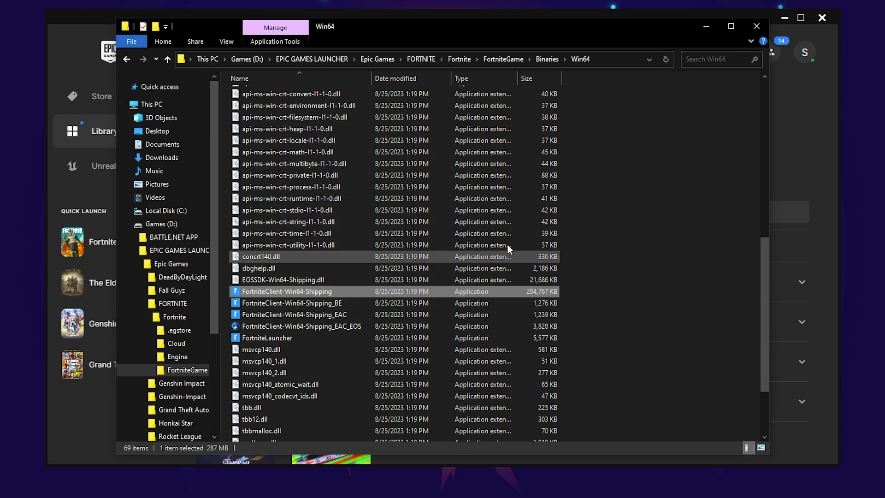
- Close the Win64 folder and Fortnite's management dialog, and minimize the launcher
click(755, 26)
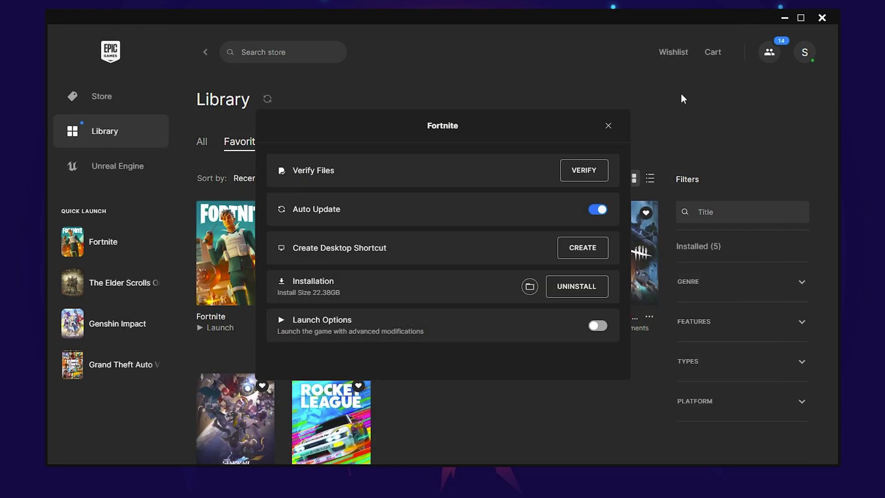
click(606, 133)
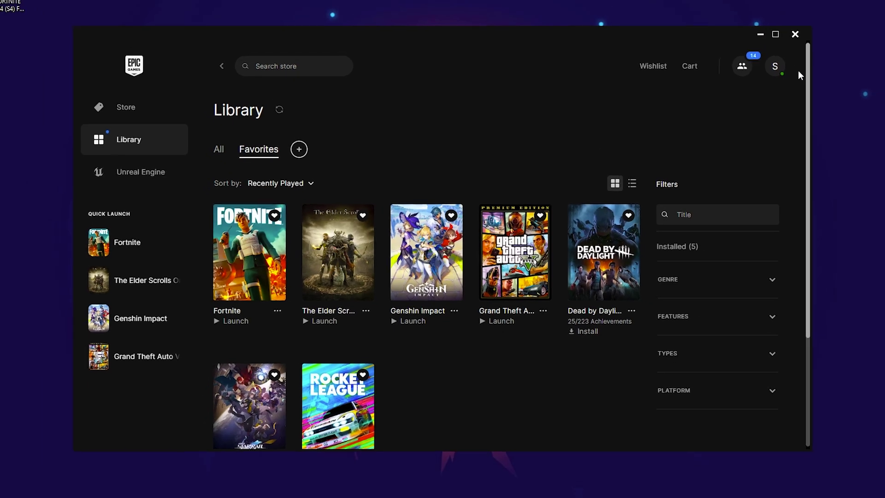
click(758, 57)
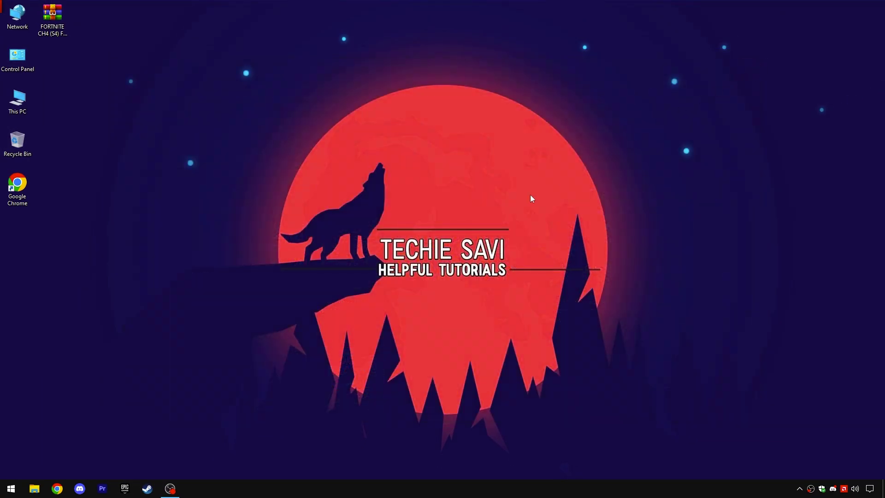
- Search Windows for "GPU Settings" and open the Graphics settings page
click(13, 489)
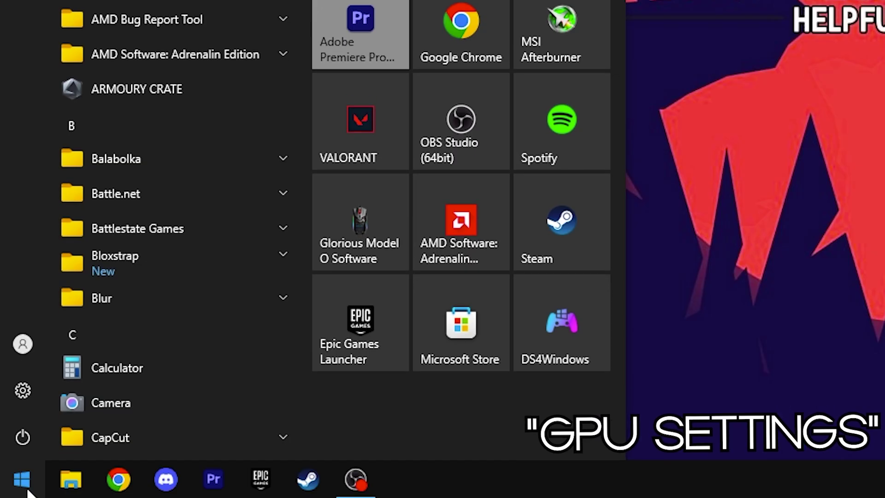
text(GPU Setting)
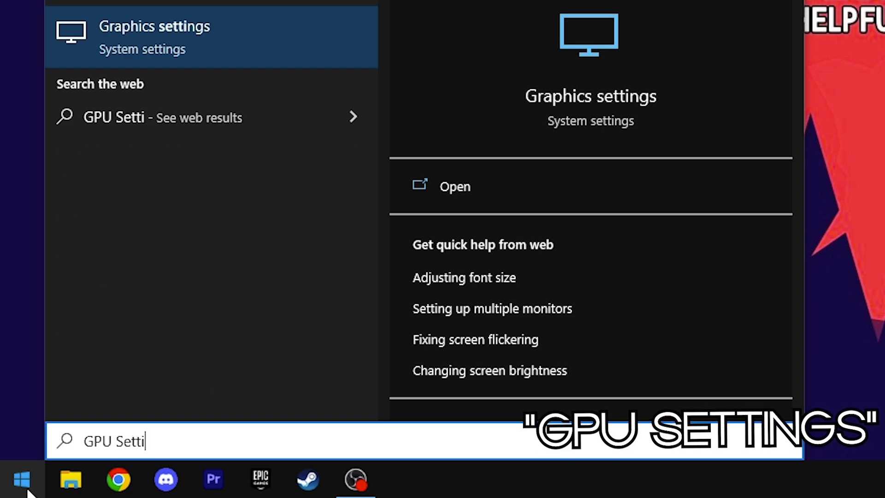
text(s)
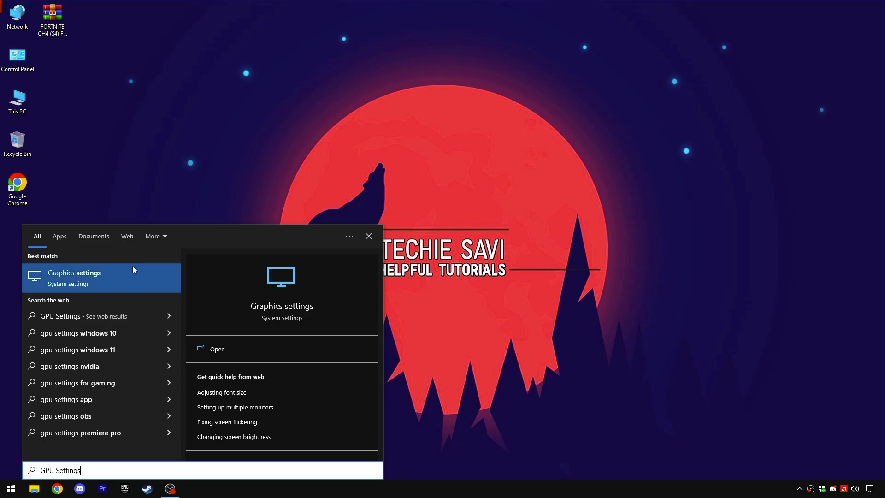
click(249, 293)
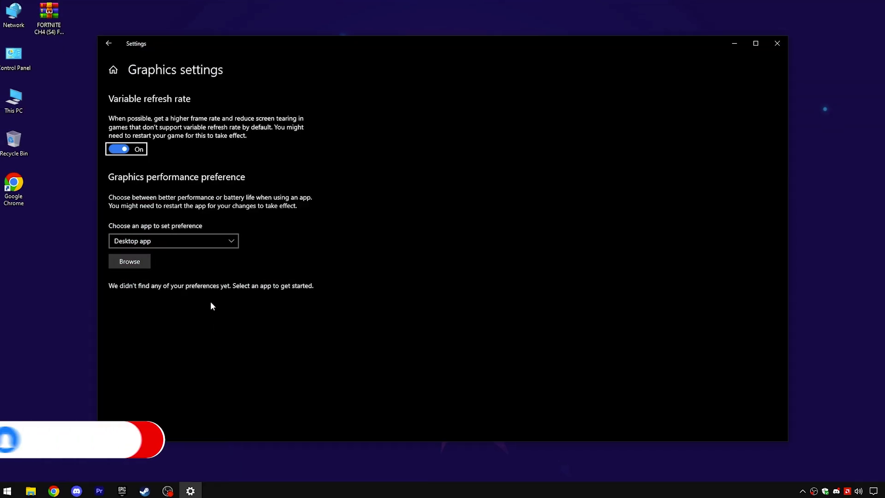
- Browse for a desktop app to set a graphics preference and go to D:\EPIC GAMES LAUNCHER\Epic Games\FORTNITE
click(102, 270)
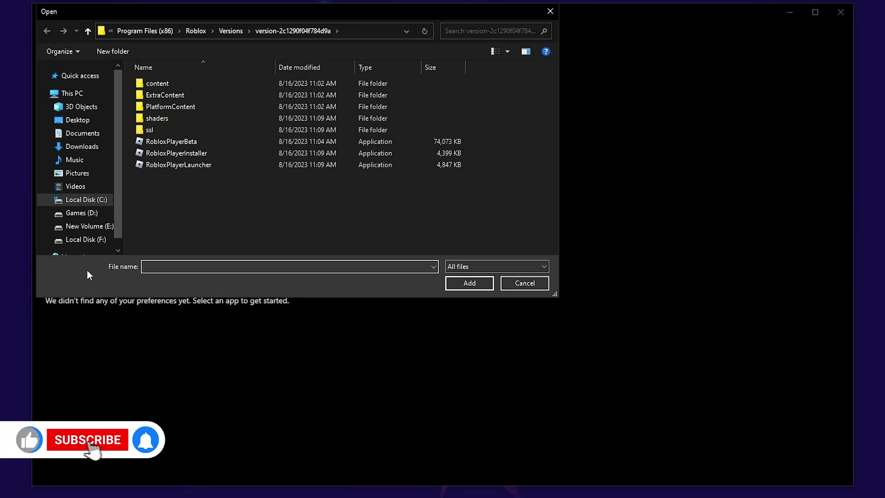
click(153, 32)
click(121, 31)
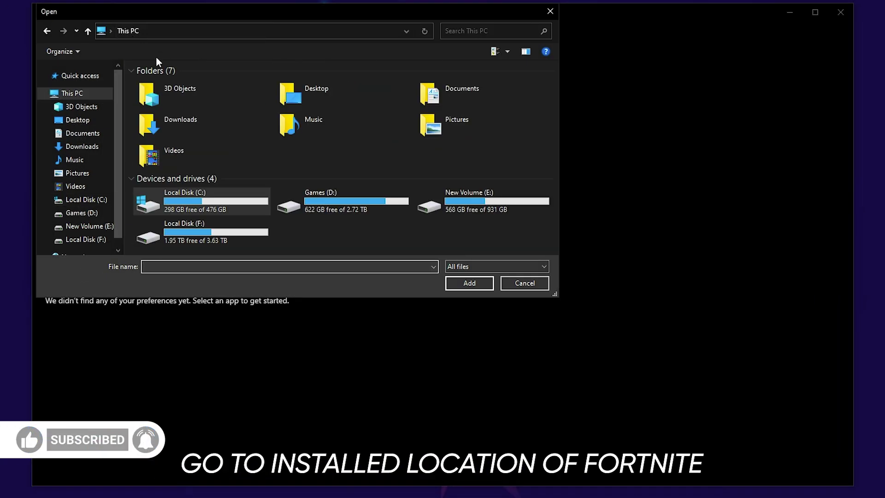
double_click(333, 201)
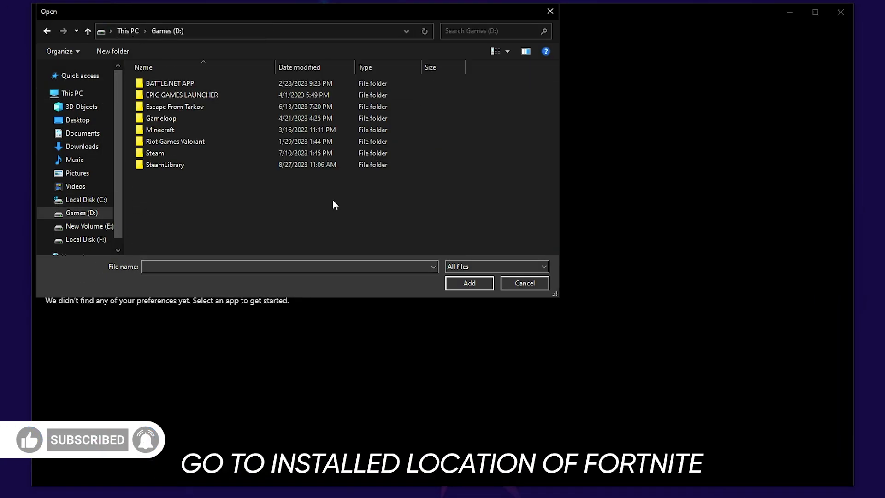
double_click(181, 93)
double_click(182, 83)
double_click(180, 105)
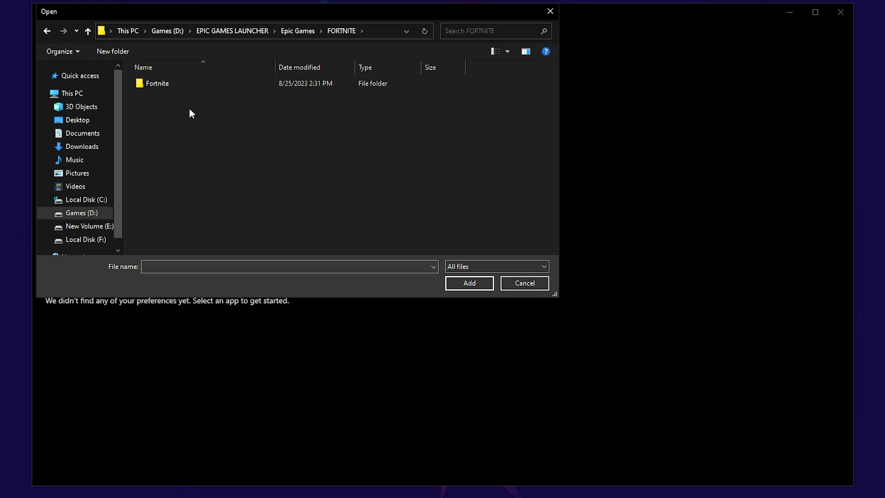
- Add FortniteClient-Win64-Shipping from Fortnite\FortniteGame\Binaries\Win64 to the graphics performance preference list
double_click(168, 84)
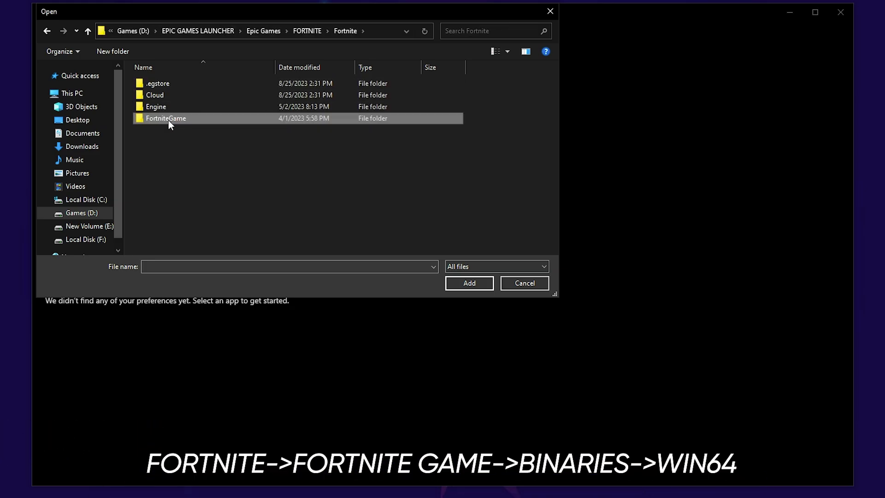
double_click(168, 119)
double_click(163, 87)
double_click(167, 94)
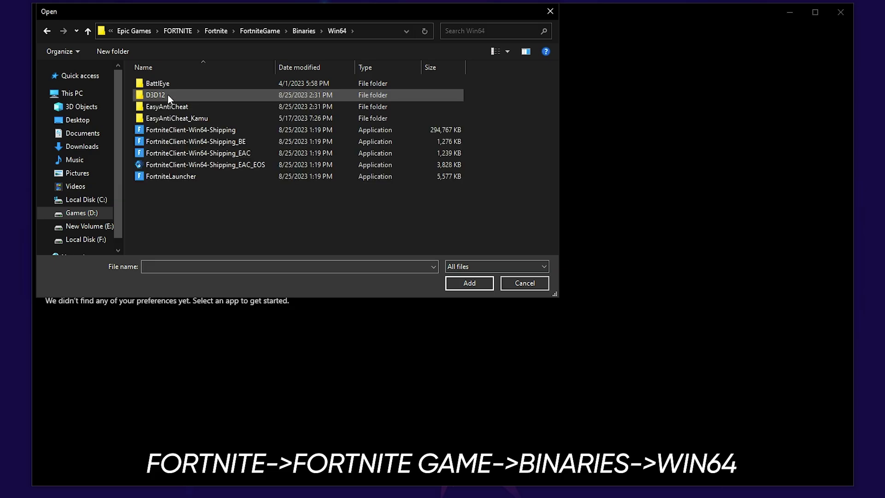
click(181, 127)
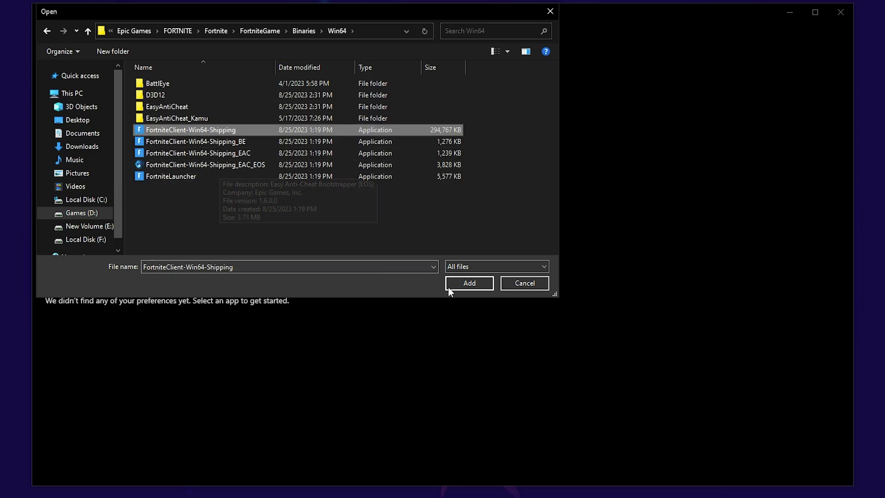
click(465, 283)
- Set Fortnite's graphics preference to High performance and save it
click(190, 369)
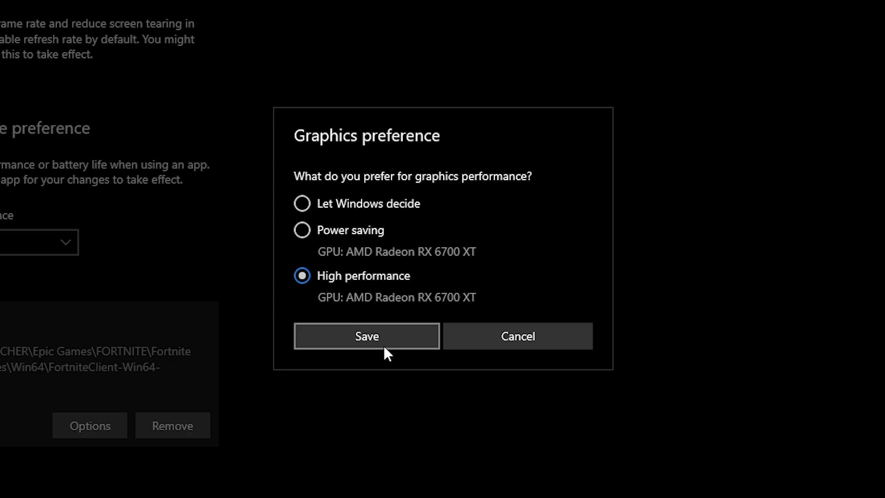
click(372, 336)
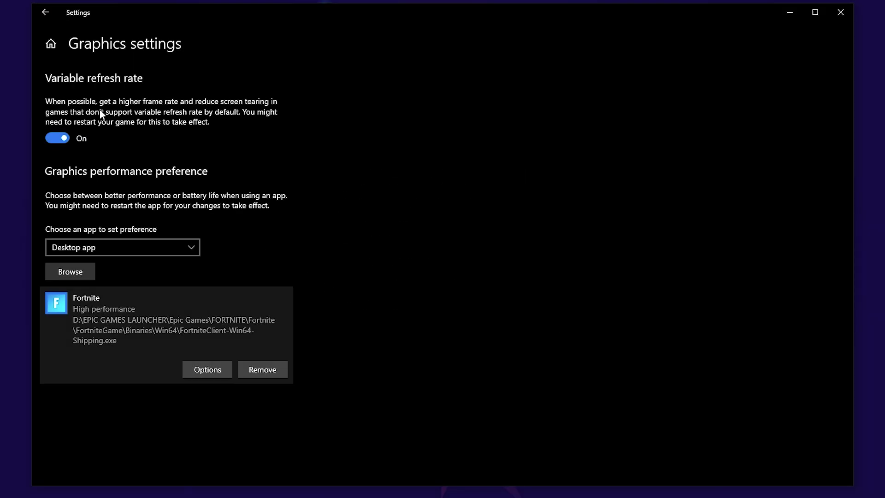
- Turn off Xbox Game Bar and turn on Game Mode in the Windows Gaming settings
click(51, 44)
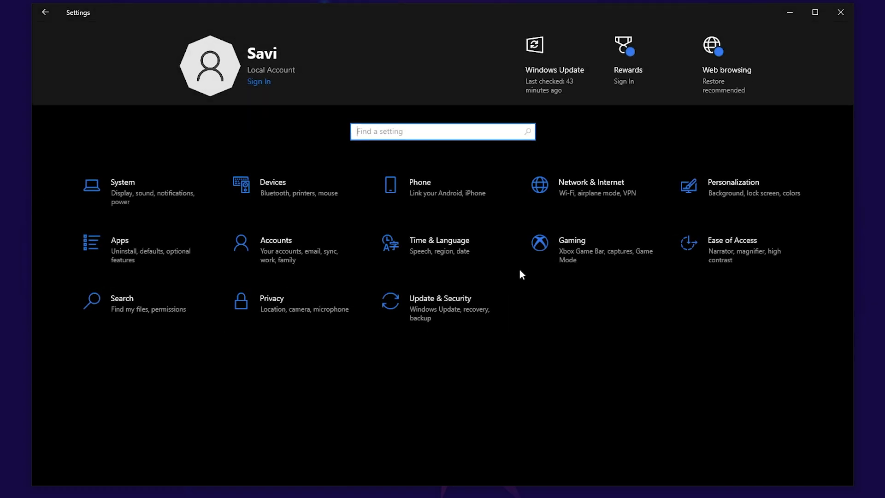
click(559, 250)
click(236, 133)
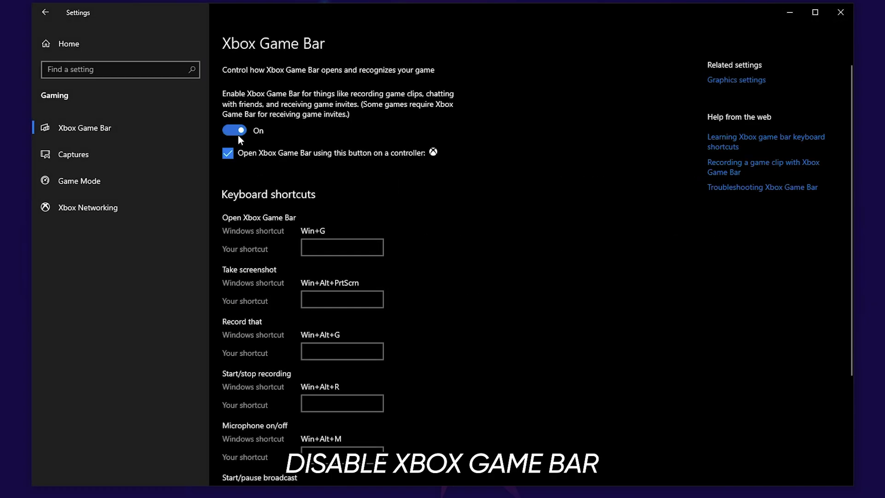
click(115, 181)
click(225, 112)
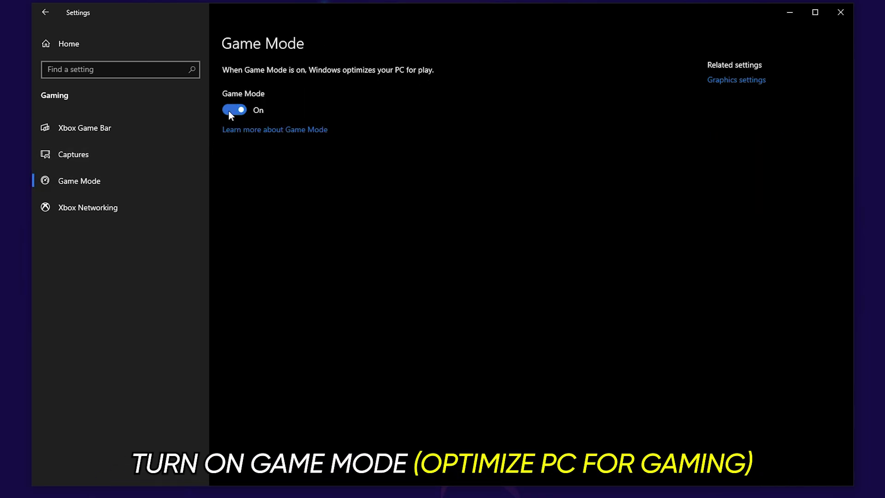
- Check for Windows updates in the Update & Security settings
click(85, 46)
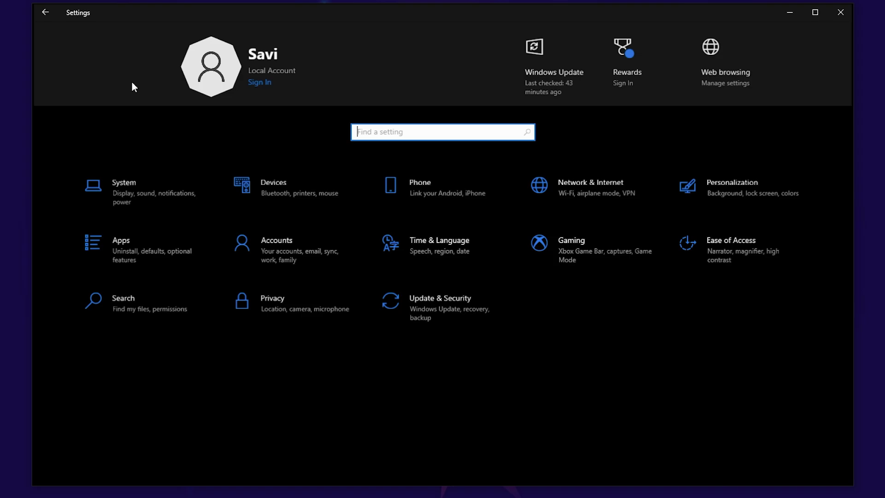
click(393, 294)
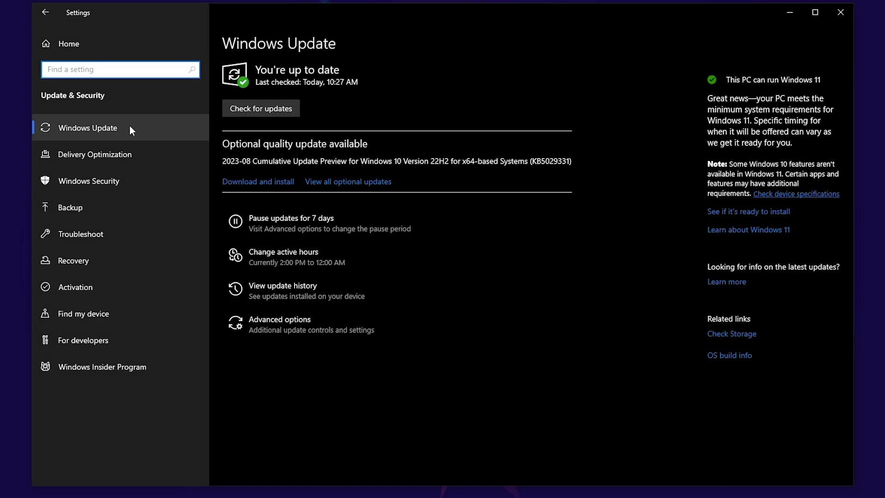
click(258, 110)
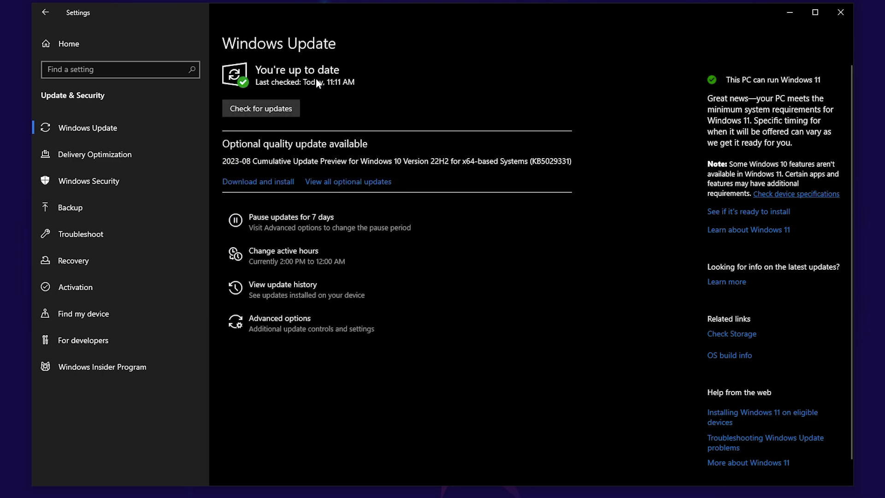
- Open Delivery Optimization's advanced options and review the download and upload bandwidth limits
click(139, 152)
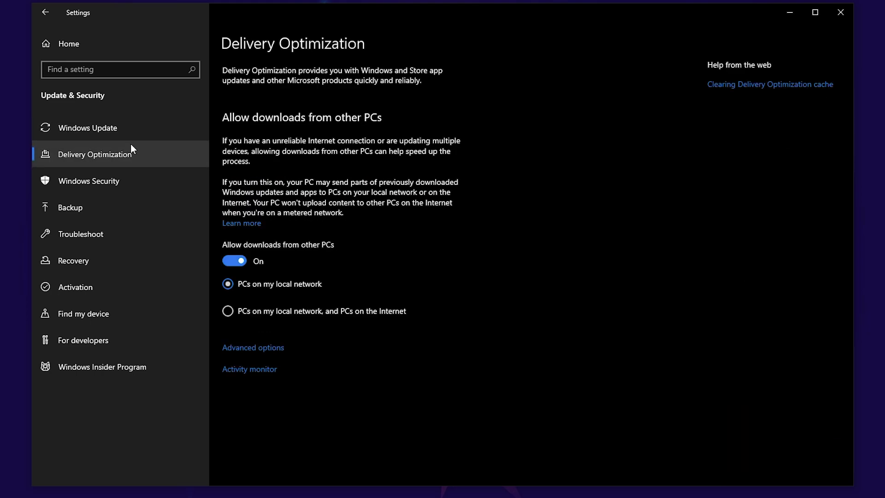
click(260, 350)
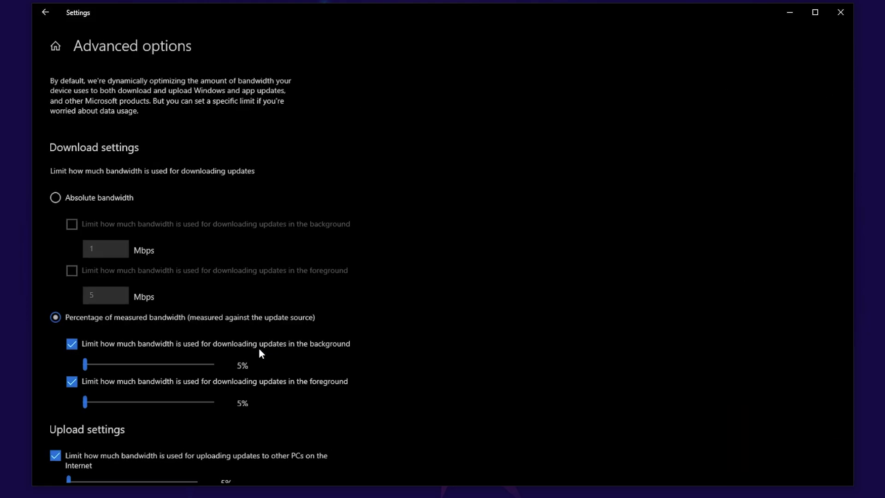
scroll(258, 350, down, 4)
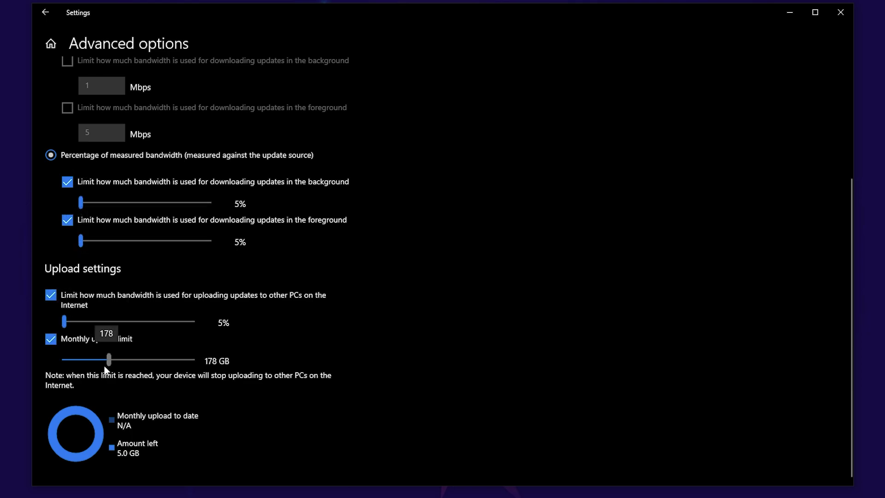
- Turn off "Allow downloads from other PCs" in Delivery Optimization and close Settings
click(44, 13)
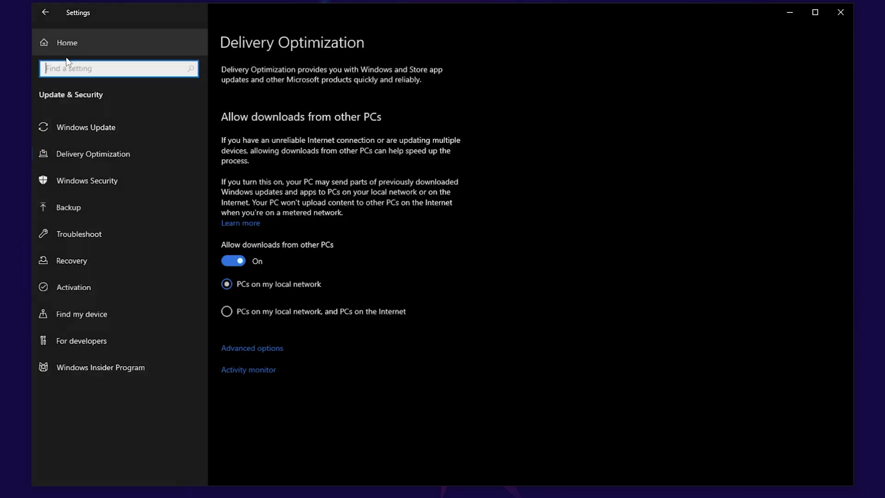
click(237, 261)
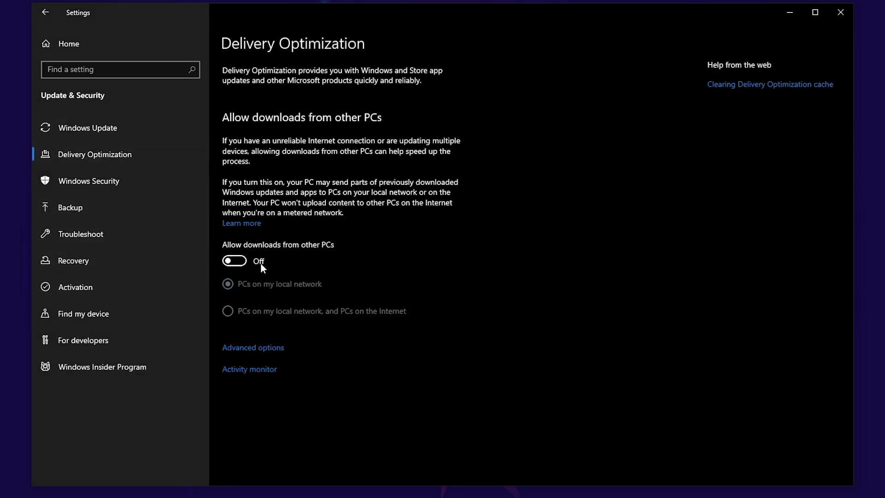
click(132, 50)
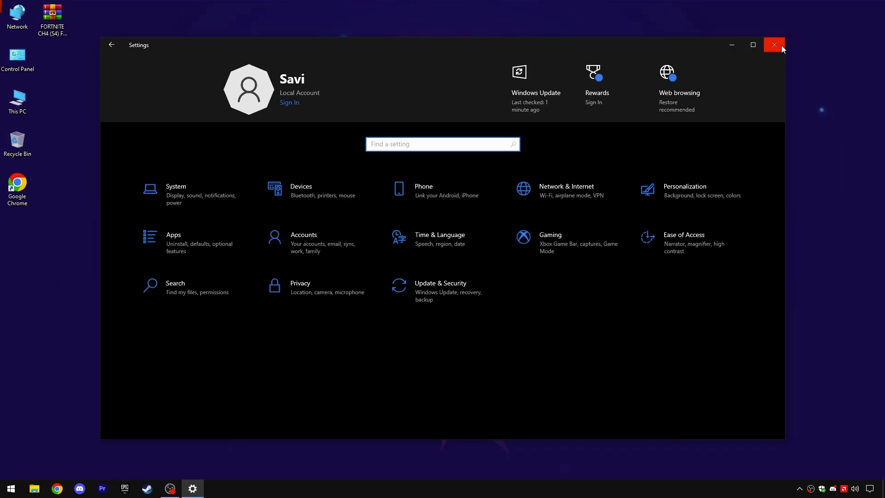
click(780, 45)
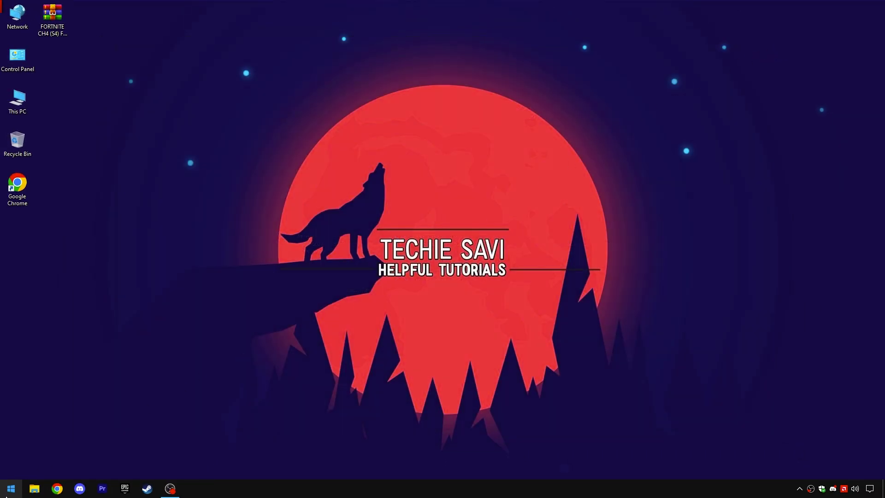
- Open the AppData Local folder by running %localappdata%
right_click(7, 494)
click(26, 452)
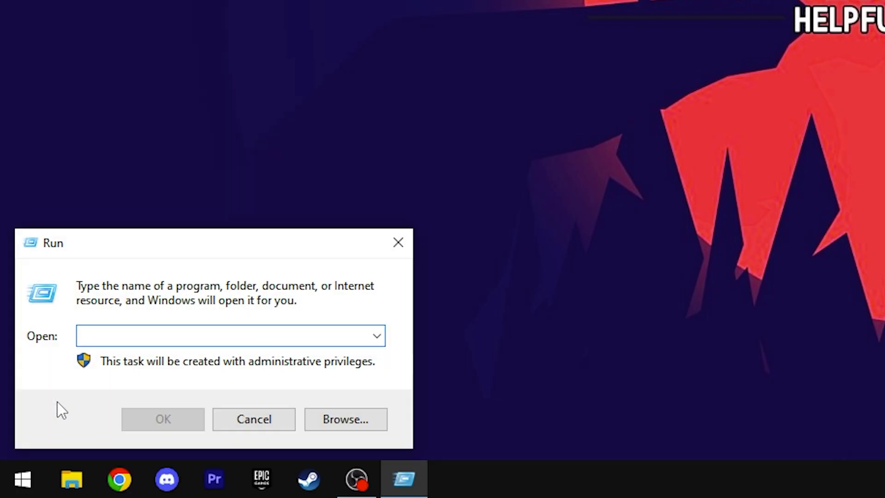
text(%loca)
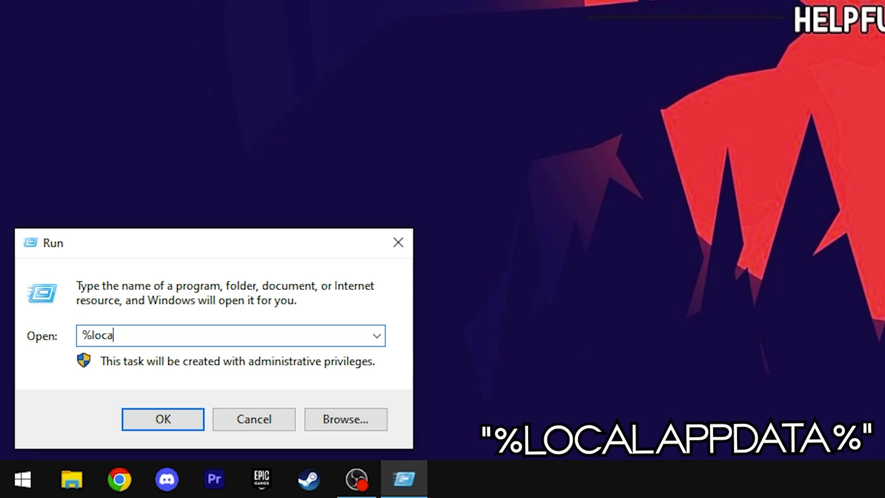
text(lappdata)
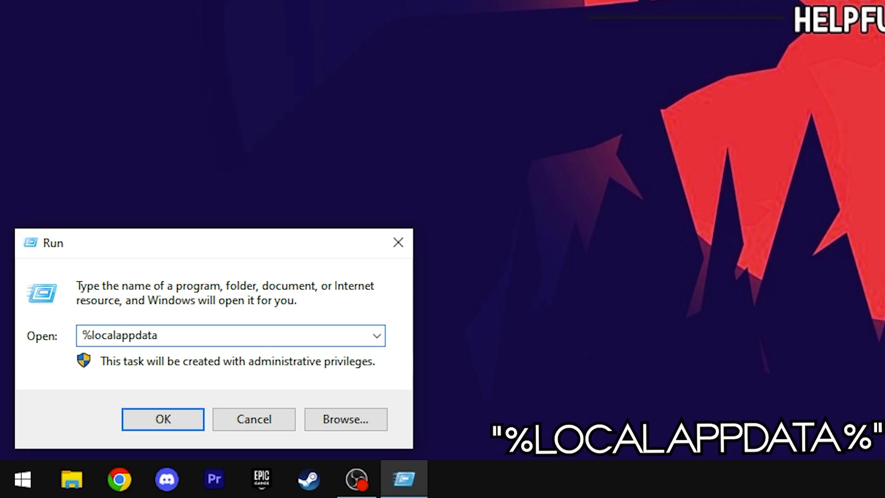
text(%)
key(Return)
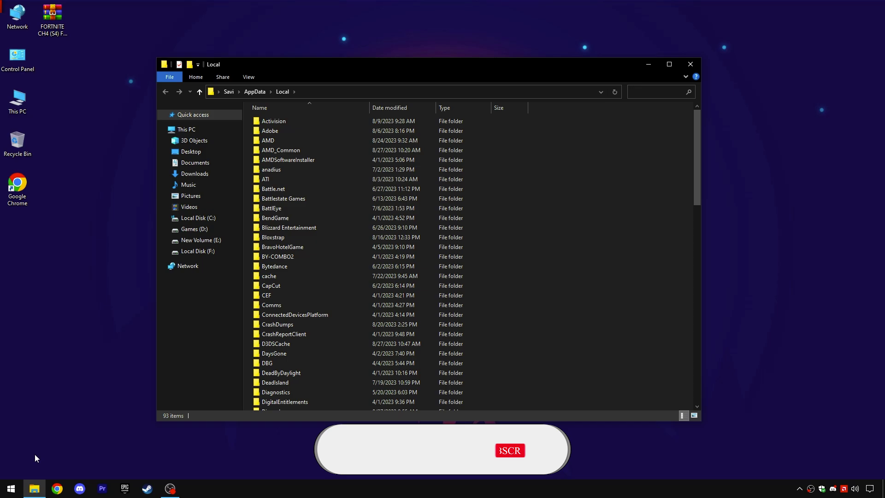
- Go to the Saved folder inside FortniteGame in AppData Local
scroll(277, 300, down, 8)
click(298, 259)
scroll(299, 259, down, 5)
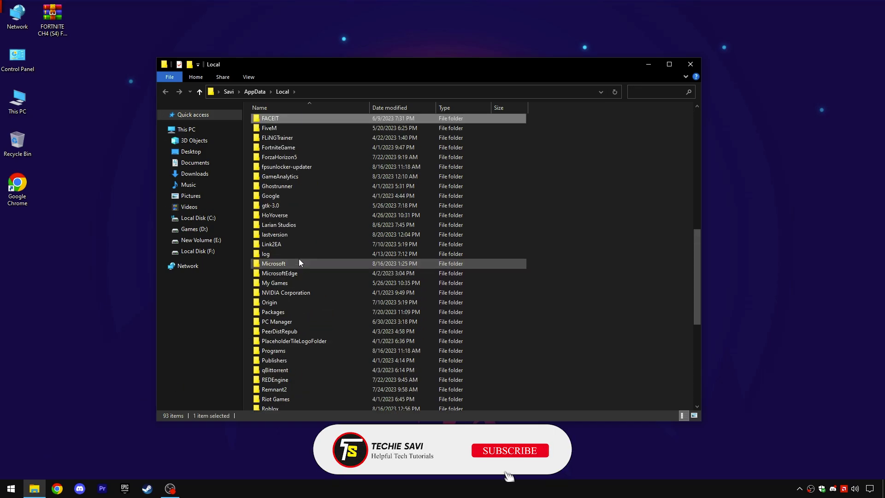
click(280, 147)
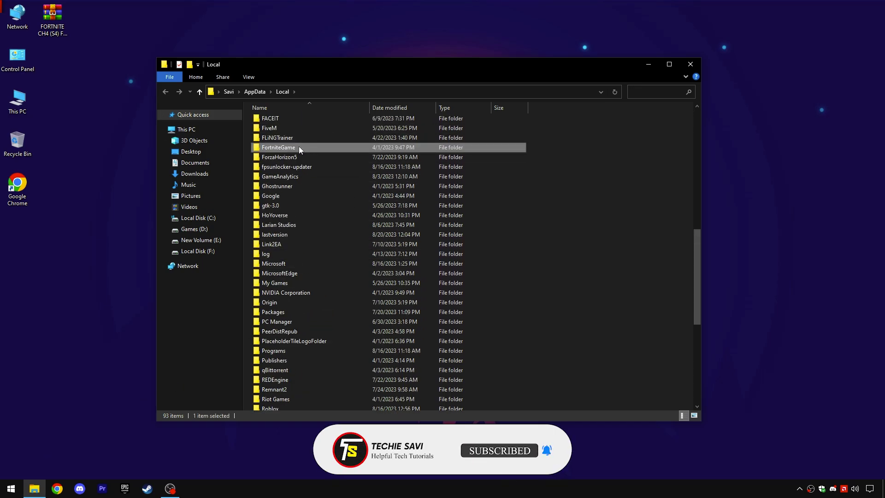
double_click(290, 146)
click(272, 122)
double_click(272, 123)
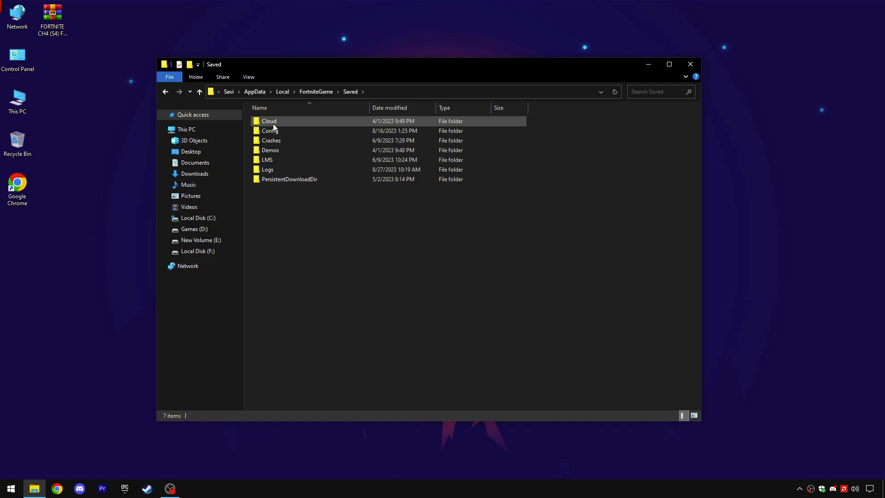
- Check the Crashes and Demos folders inside Saved for leftover files
double_click(273, 141)
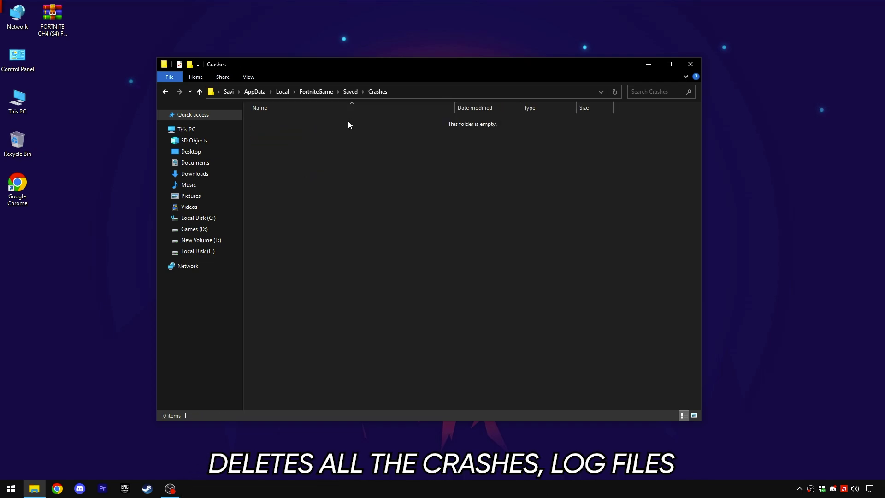
click(351, 91)
double_click(284, 150)
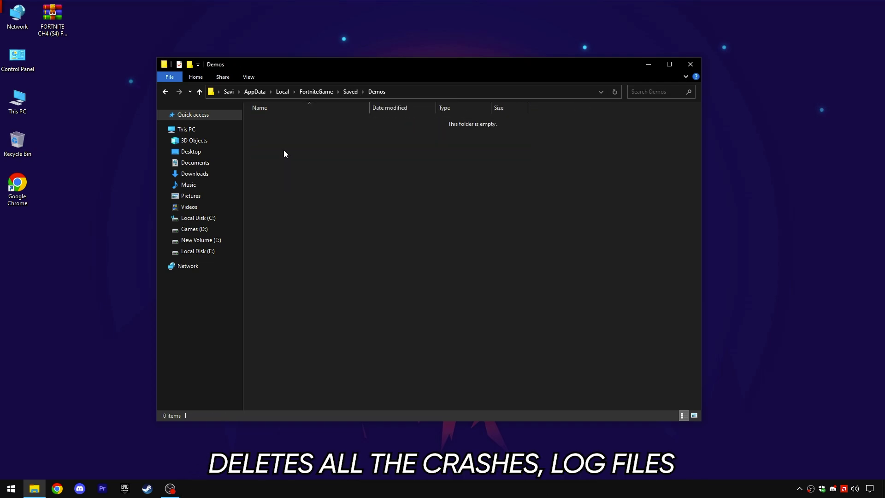
click(348, 91)
- Delete all the log files in Fortnite's Logs folder, return to Saved and close the folder window
double_click(267, 169)
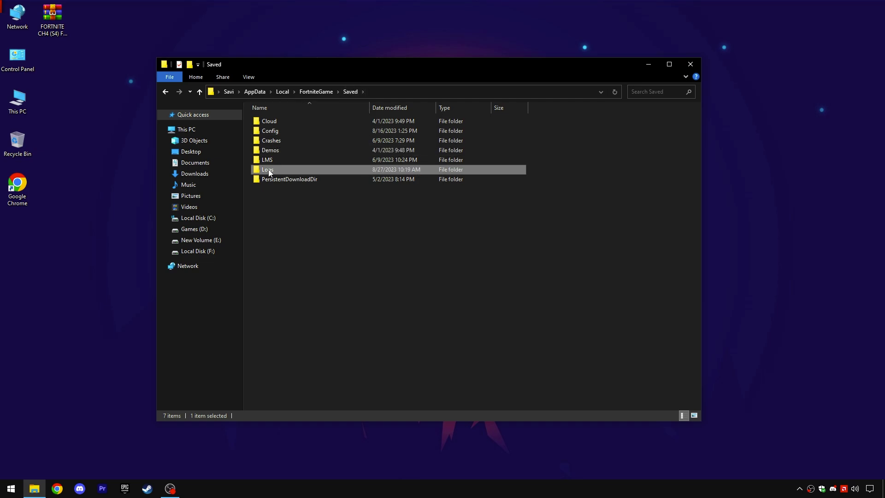
drag(337, 172, 397, 112)
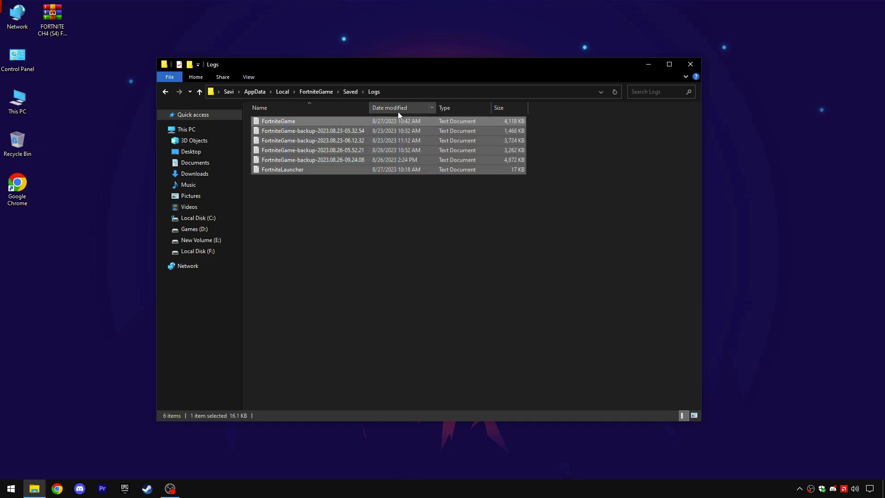
right_click(340, 157)
click(354, 317)
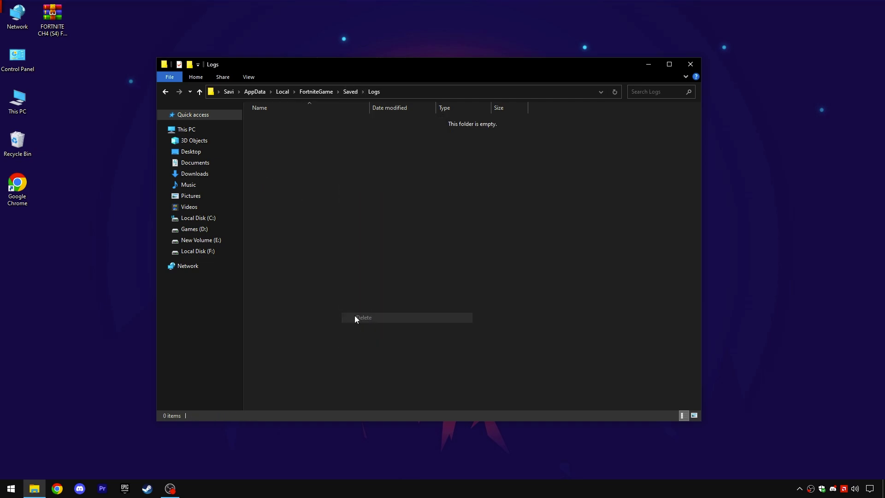
click(346, 92)
drag(387, 115, 374, 206)
click(375, 206)
click(691, 65)
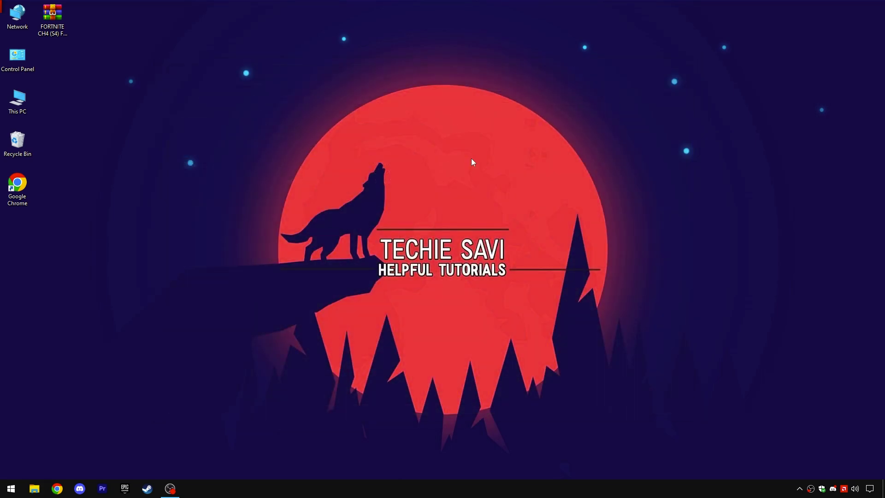
- Open System Configuration by running MSCONFIG
right_click(14, 487)
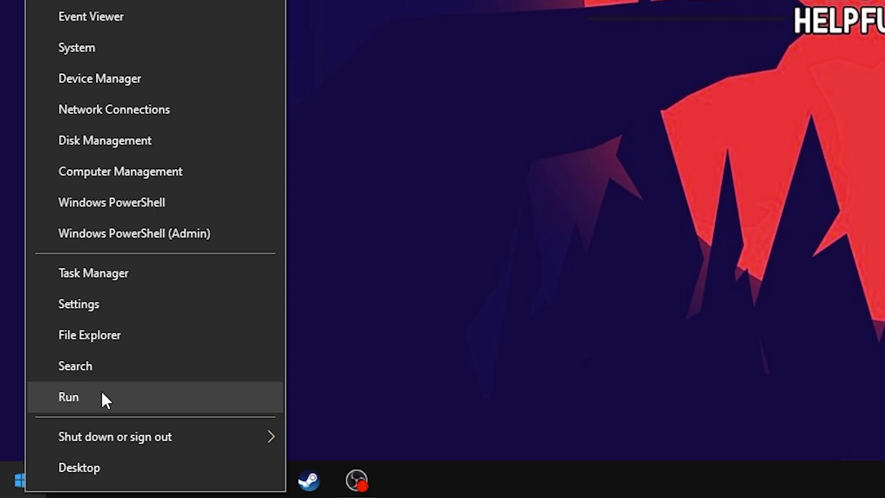
click(49, 446)
text(MSC)
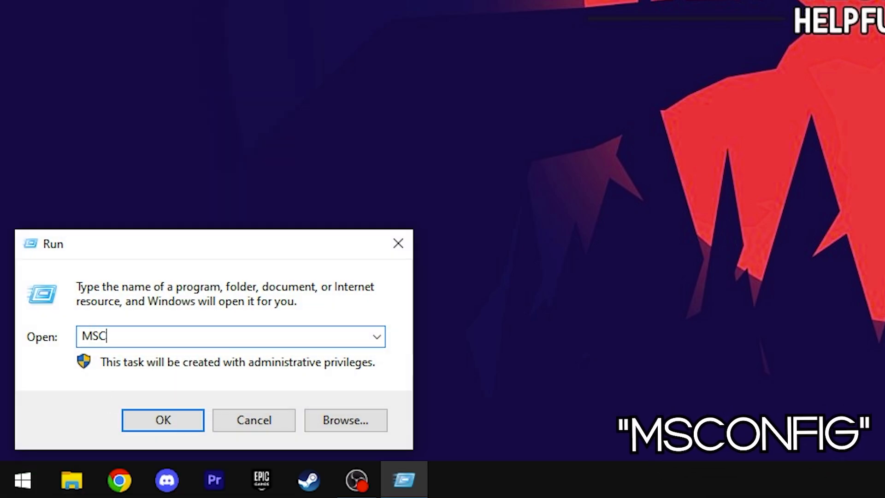
text(ONFIG)
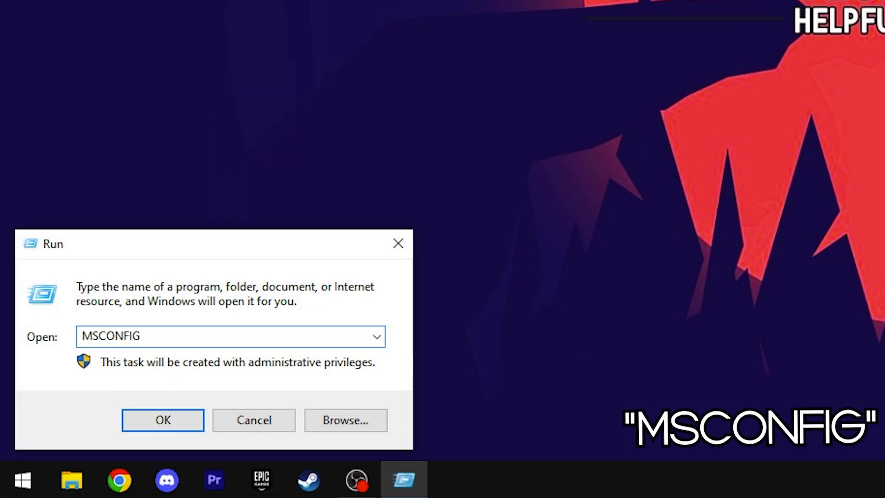
double_click(103, 336)
click(184, 417)
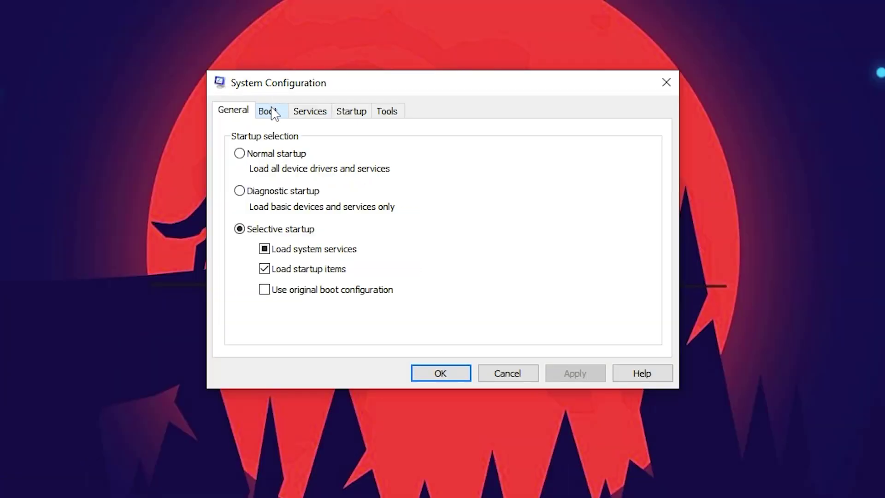
- Hide all Microsoft services in the services list and disable Rockstar Game Library Service and Uncheater for BattleGrounds_GL
click(272, 112)
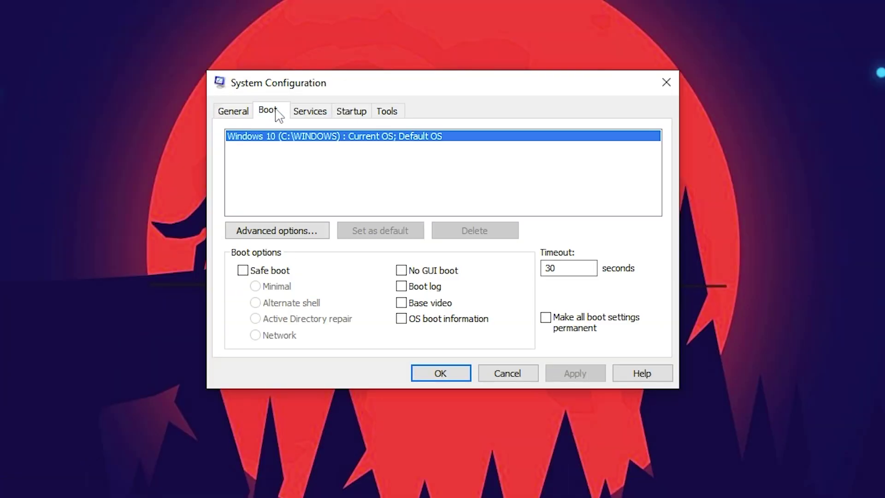
click(310, 113)
click(228, 343)
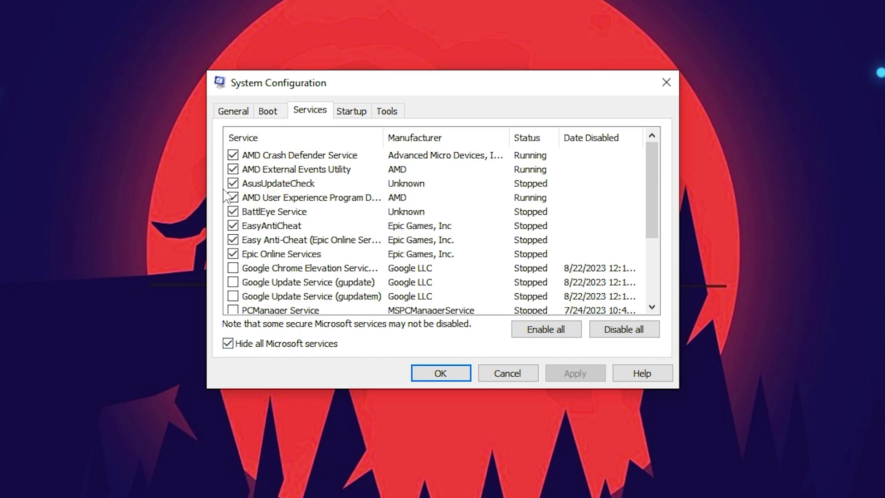
scroll(650, 212, down, 3)
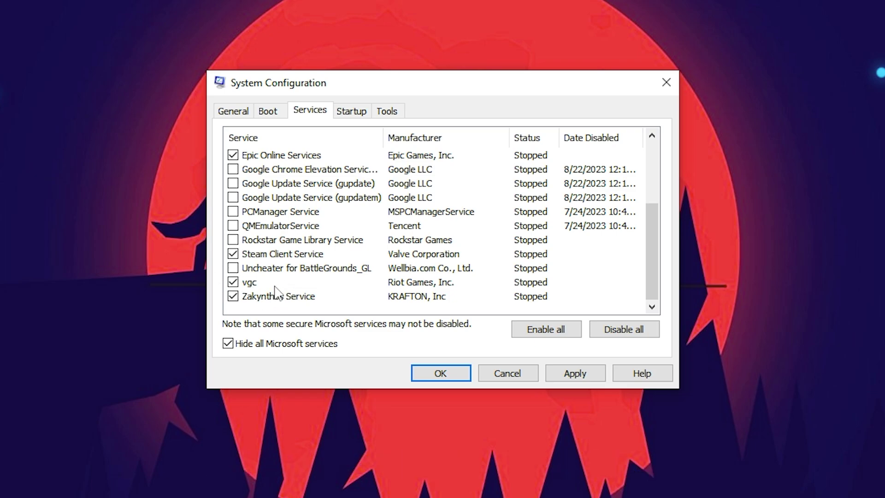
drag(649, 304, 579, 229)
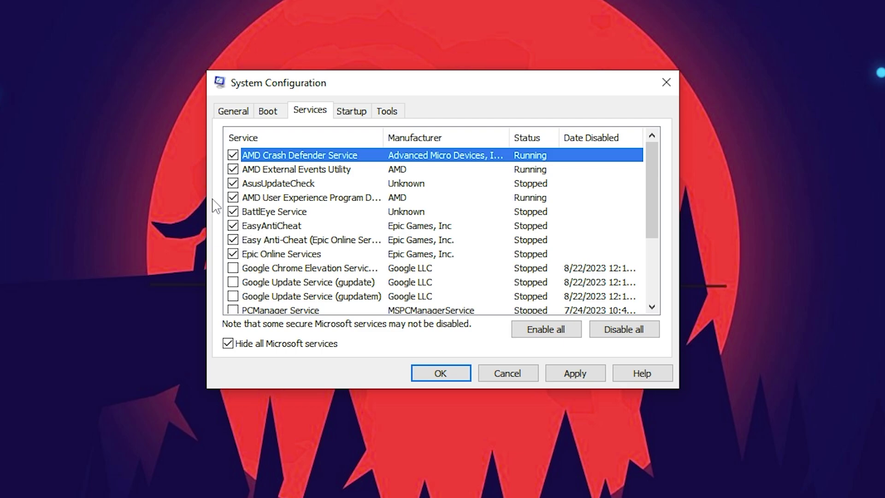
drag(383, 137, 416, 138)
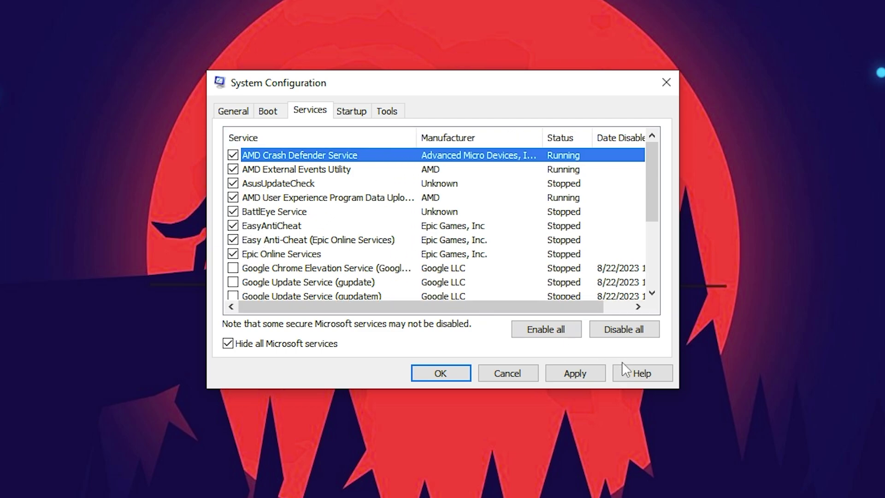
- Apply the service changes and exit System Configuration without restarting
click(598, 375)
click(440, 373)
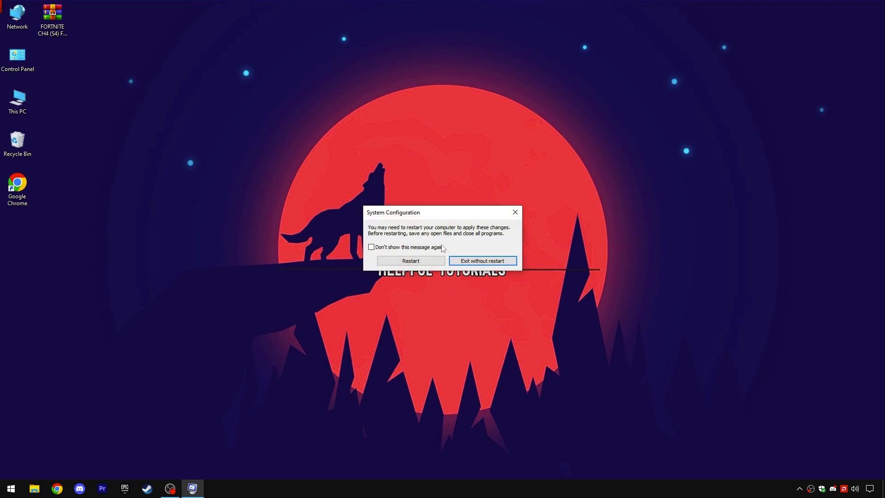
click(482, 261)
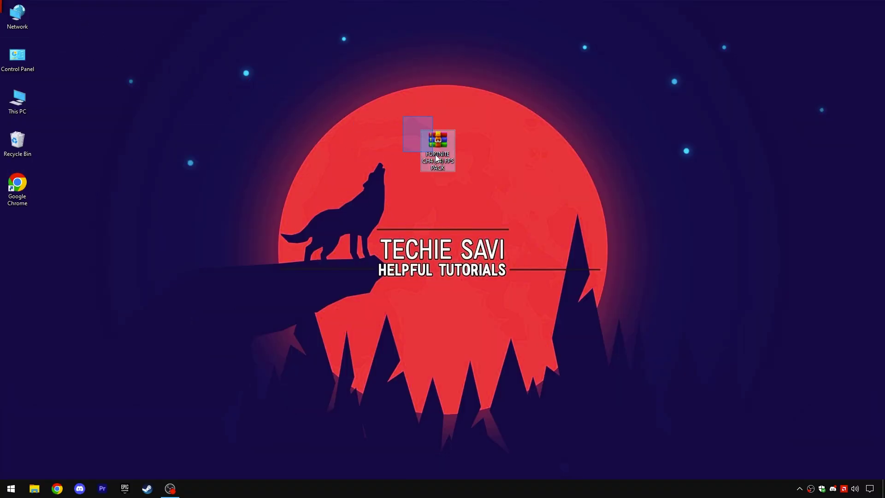
- Extract the FORTNITE CH4 (S4) FPS PACK folder from the RAR archive to the desktop and close the archive
right_click(436, 153)
click(461, 183)
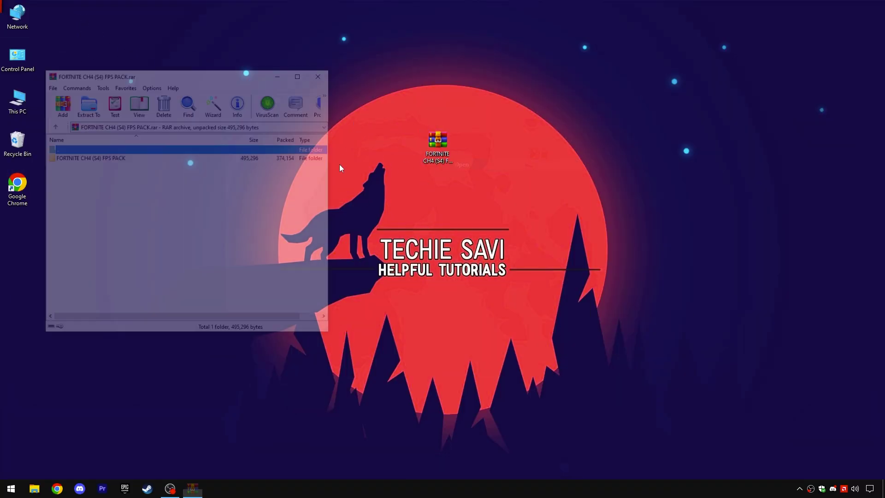
click(95, 159)
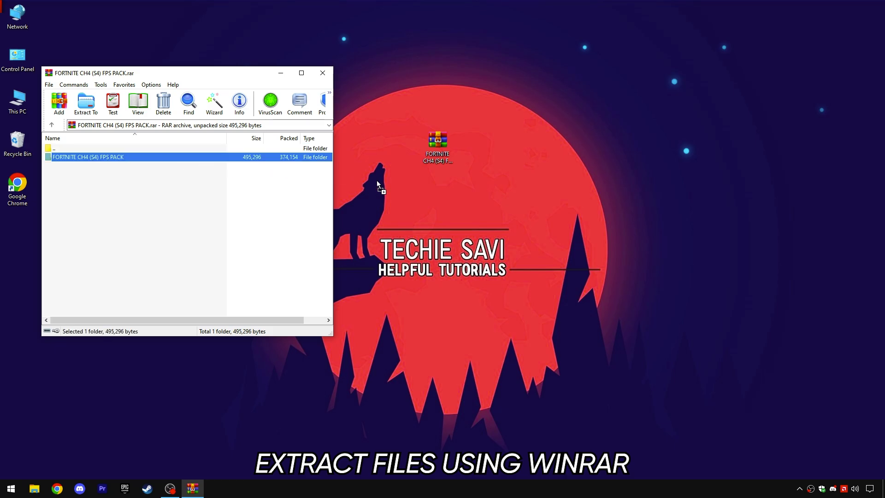
drag(432, 188, 434, 189)
click(322, 73)
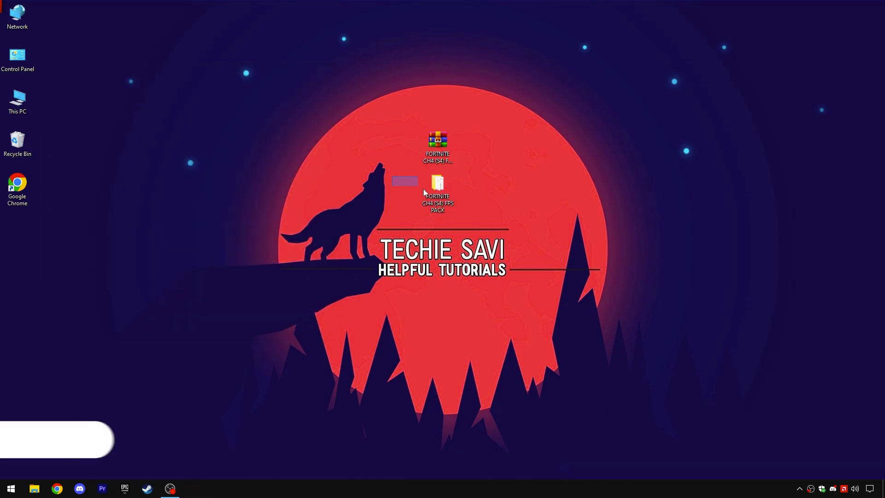
- Open the extracted FORTNITE CH4 (S4) FPS PACK folder and go into 1 - Basic Registry Optimizations (Windows 10 & 11)
right_click(447, 198)
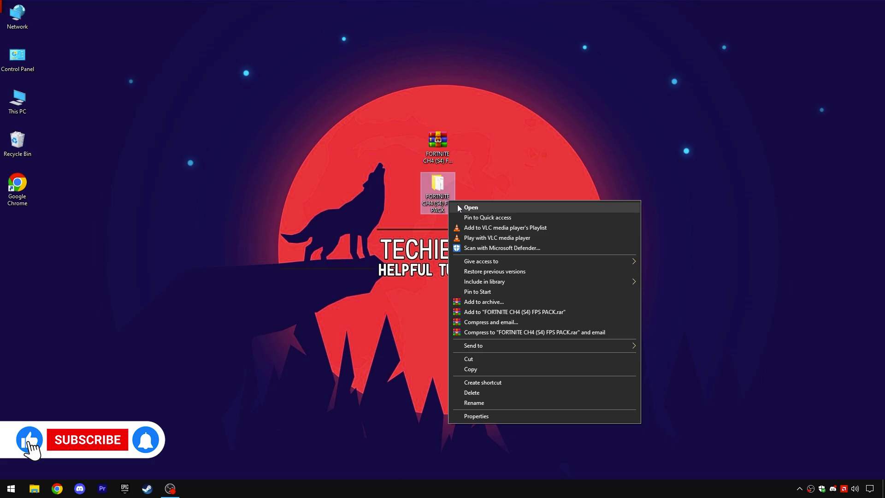
click(458, 205)
drag(395, 67, 391, 64)
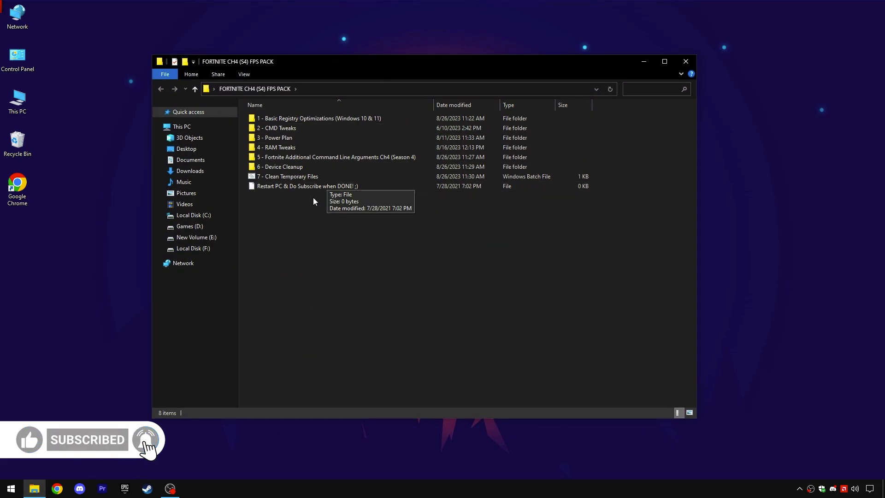
drag(297, 208, 360, 117)
click(333, 201)
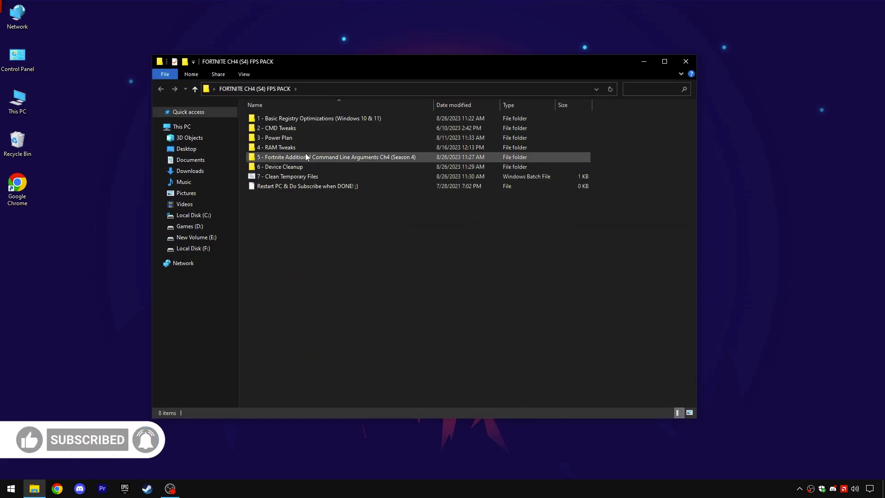
right_click(297, 118)
click(317, 124)
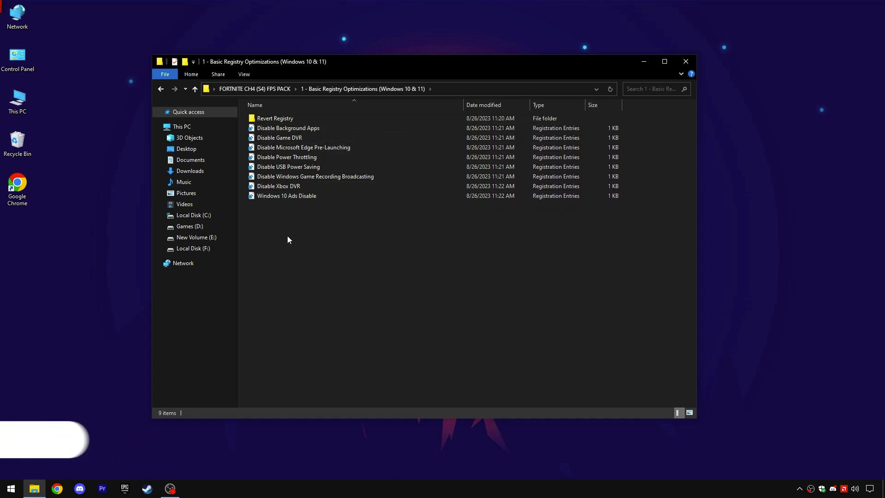
- Check the files in the Revert Registry folder and return to the Basic Registry Optimizations folder
drag(286, 236, 341, 127)
double_click(273, 119)
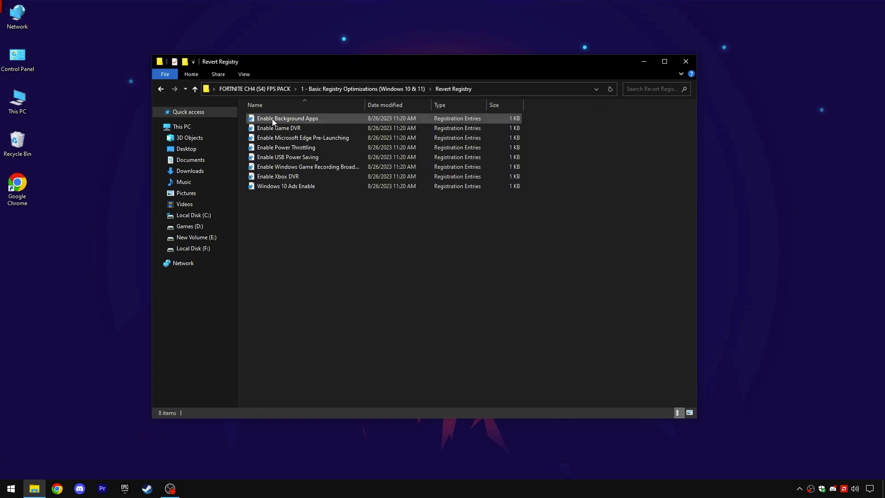
drag(286, 216, 353, 111)
click(329, 242)
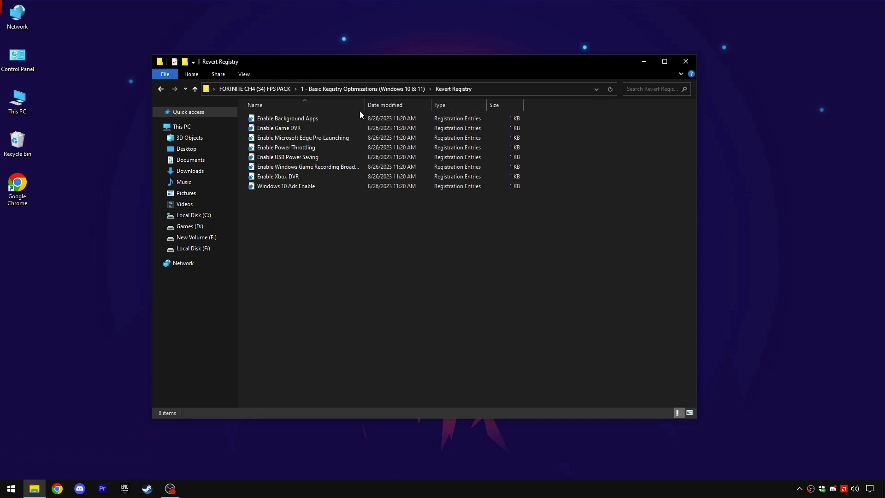
click(368, 88)
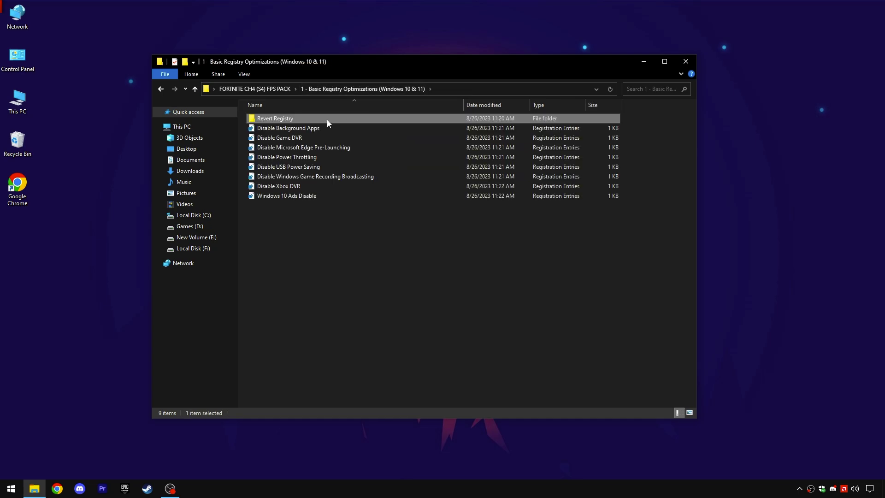
- Merge the Disable Background Apps and Disable Game DVR files into the registry
click(298, 130)
right_click(293, 127)
click(310, 132)
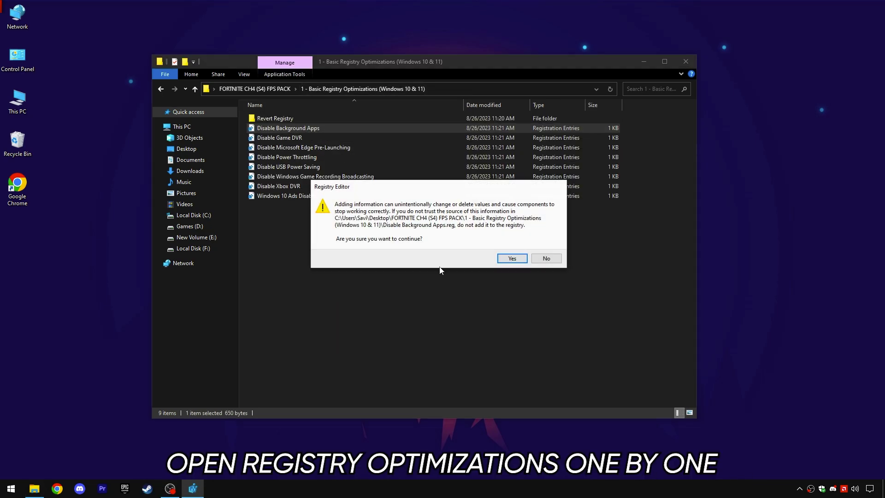
click(509, 259)
click(539, 260)
right_click(293, 139)
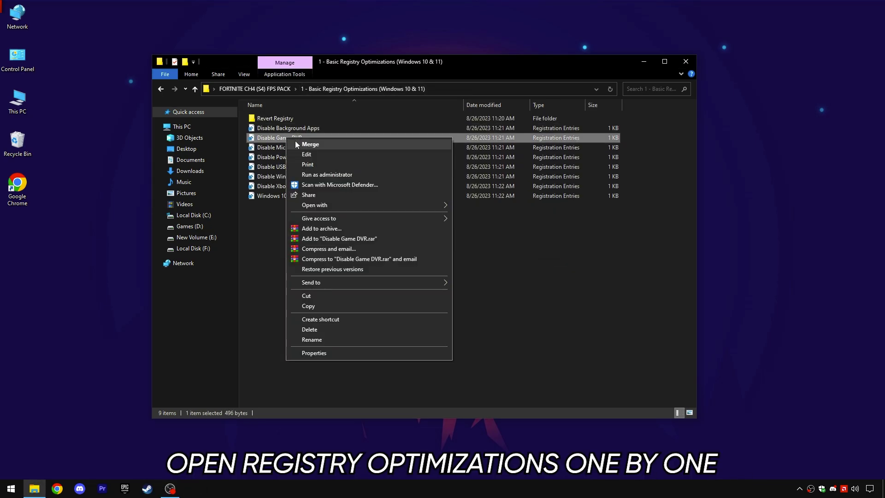
click(313, 145)
click(521, 258)
click(528, 244)
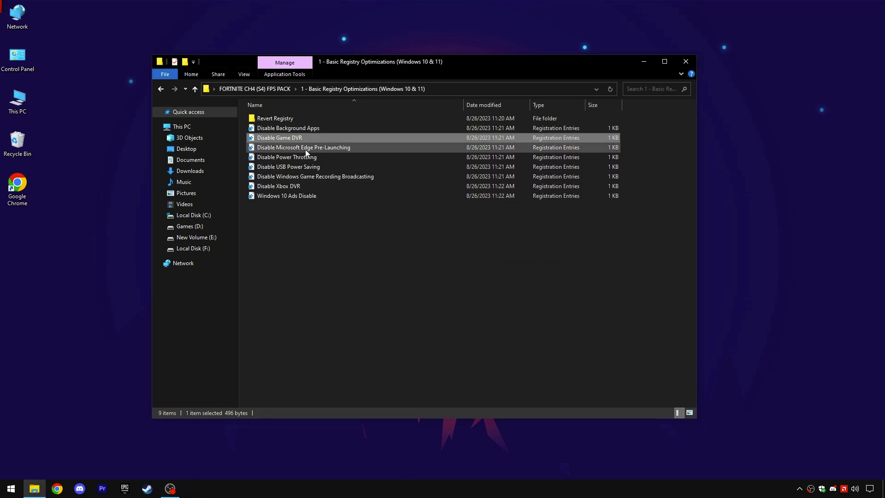
- Merge the Disable Microsoft Edge Pre-Launching and Disable Power Throttling files into the registry
right_click(305, 148)
click(329, 157)
click(513, 260)
click(543, 246)
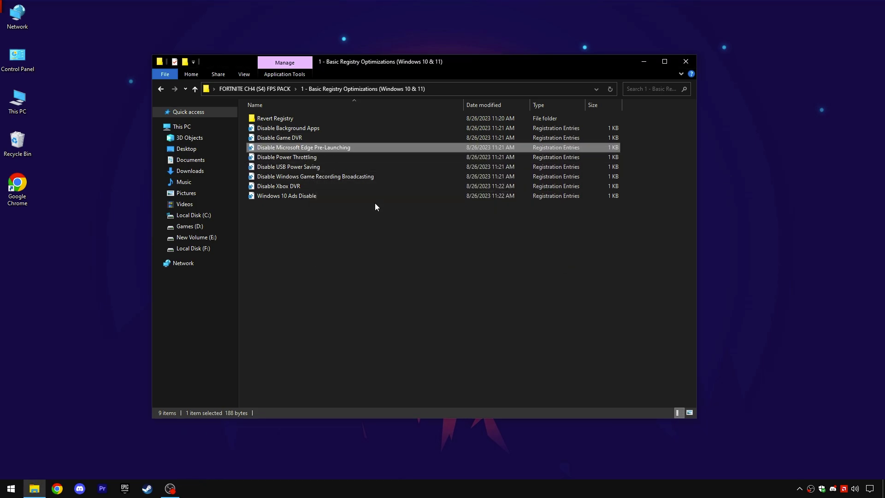
click(305, 160)
right_click(305, 160)
click(331, 165)
click(516, 259)
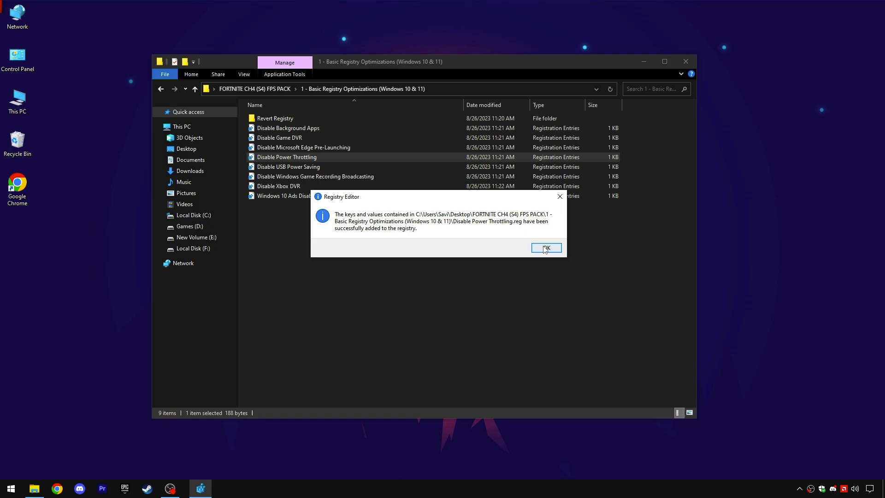
click(544, 246)
- Merge the Disable USB Power Saving and Disable Windows Game Recording Broadcasting files into the registry
right_click(279, 167)
click(292, 173)
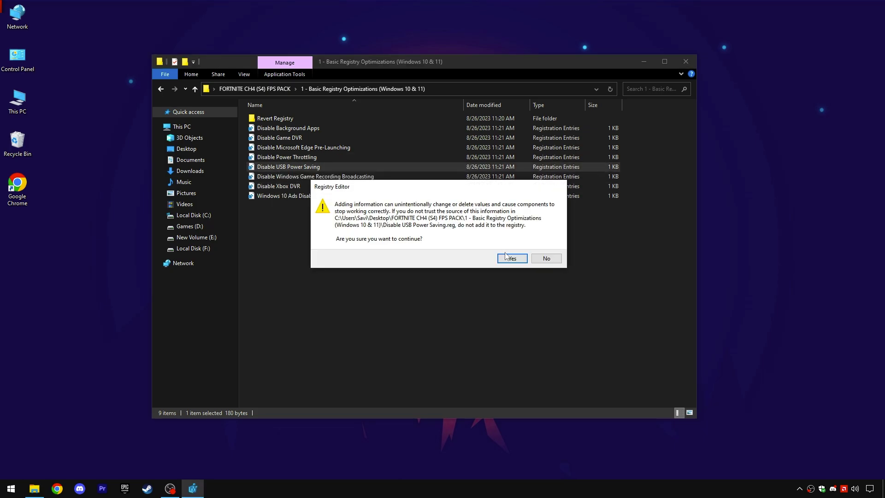
click(513, 259)
click(545, 249)
right_click(292, 178)
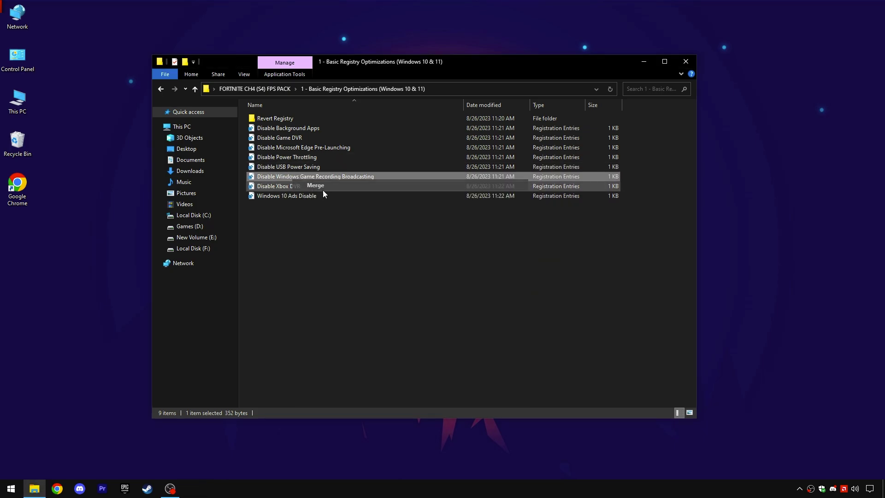
click(323, 184)
click(513, 262)
click(545, 249)
- Merge the Disable Xbox DVR and Windows 10 Ads Disable files into the registry
right_click(279, 186)
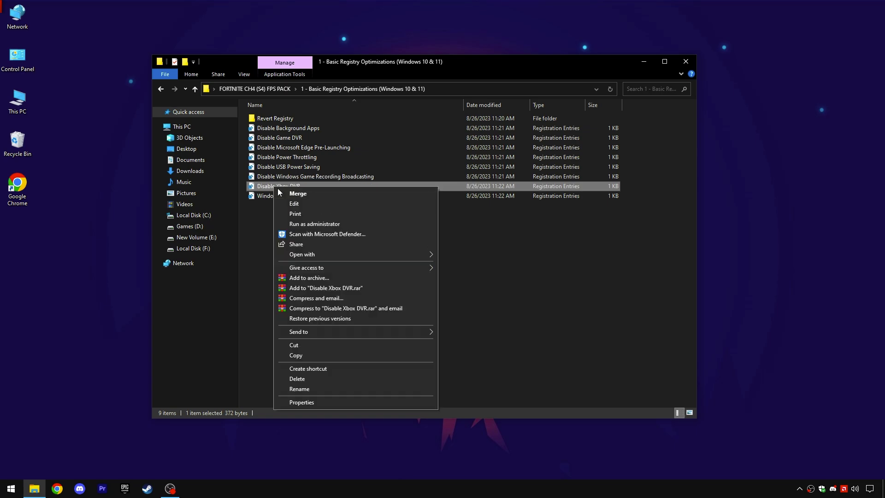
click(297, 193)
click(511, 258)
click(545, 249)
right_click(283, 196)
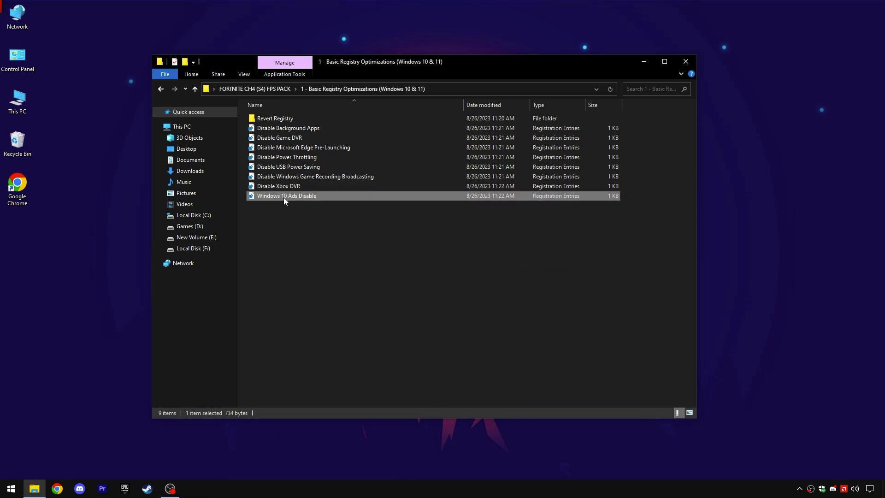
click(305, 205)
click(513, 258)
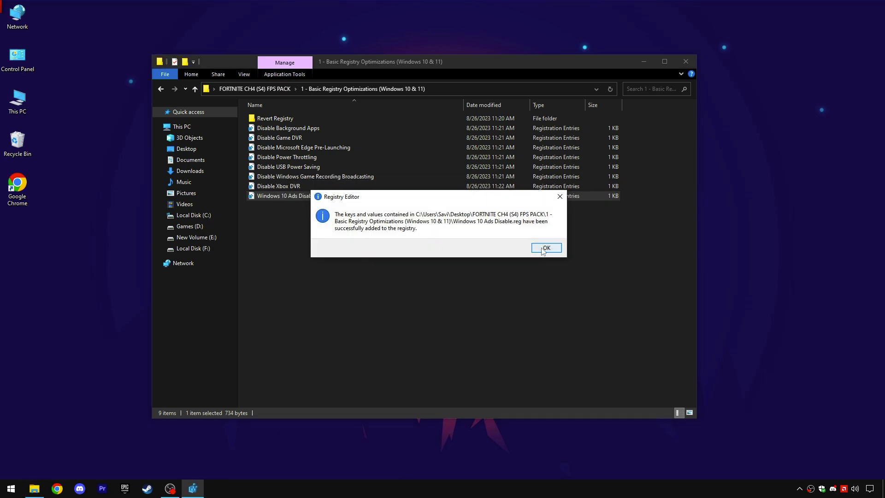
click(546, 248)
- Review the Revert Registry files that restore the original settings, and return to the main FPS pack folder
drag(315, 214, 322, 117)
double_click(278, 119)
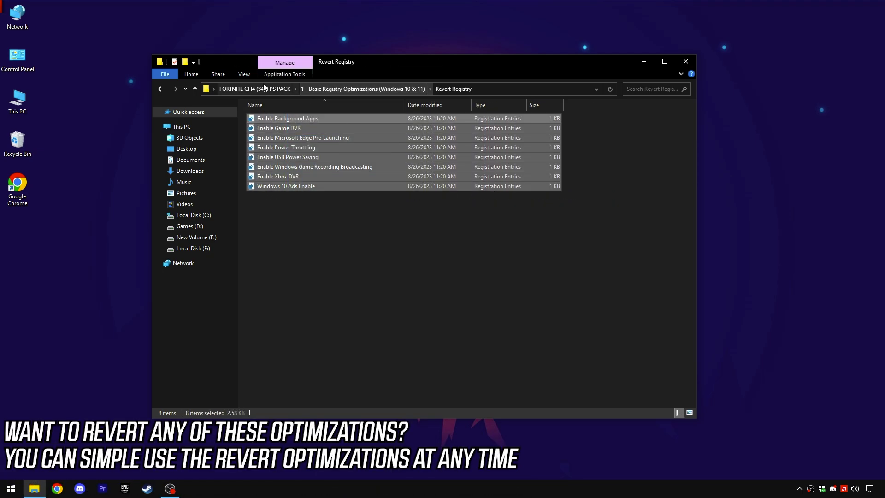
click(255, 89)
- Run the Disable FSE and Game Bar off batch file from the 2 - CMD Tweaks folder and dismiss its console
double_click(289, 130)
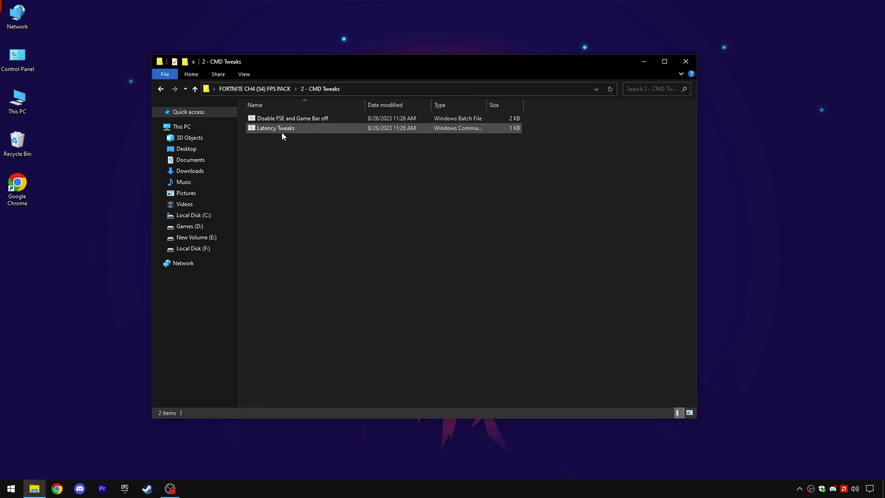
right_click(297, 119)
click(314, 127)
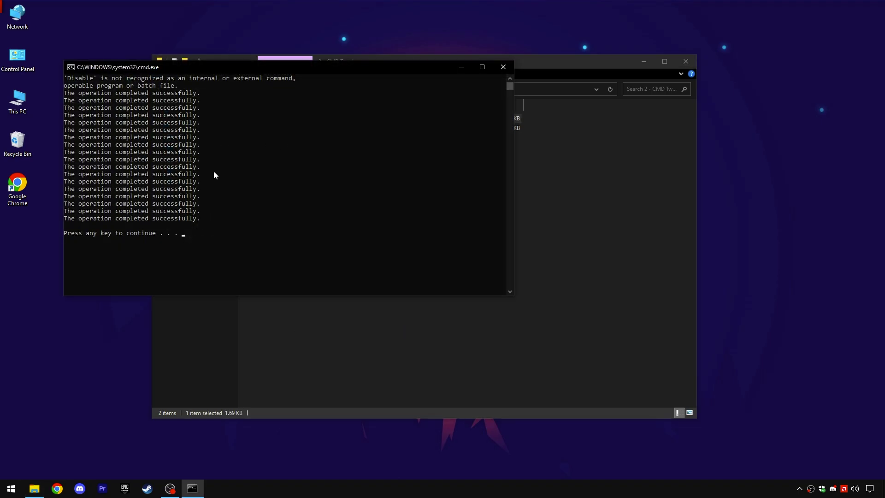
click(143, 239)
key(Return)
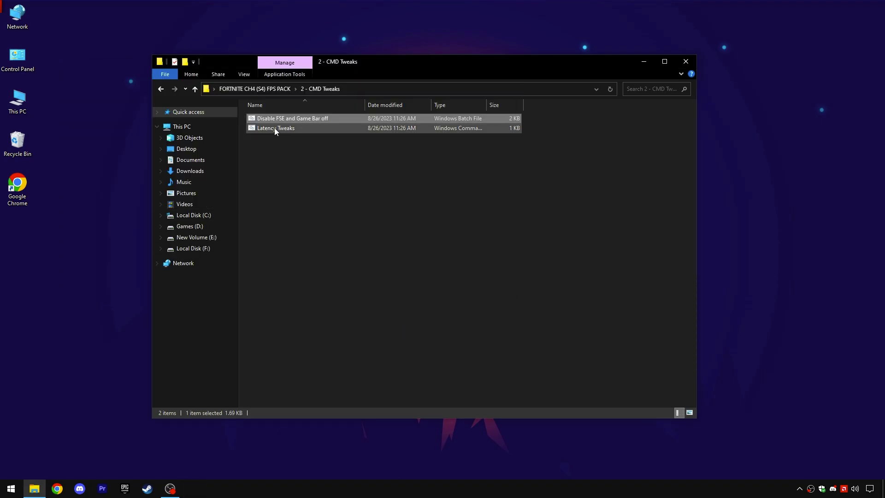
- Run the Latency Tweaks script and close its console window
right_click(274, 128)
click(288, 137)
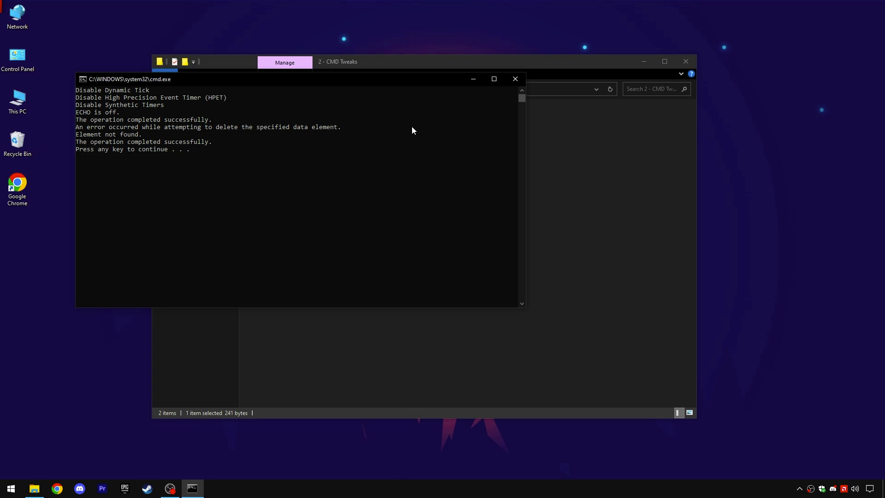
click(515, 79)
- Run the first script in the 3 - Power Plan folder to delete the Balanced, Power Saving and High Performance plans
click(236, 90)
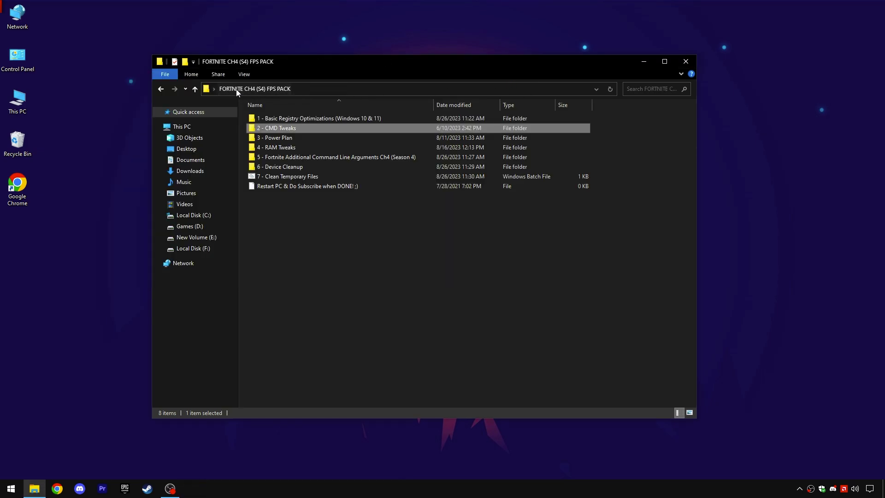
double_click(285, 137)
right_click(273, 119)
click(303, 128)
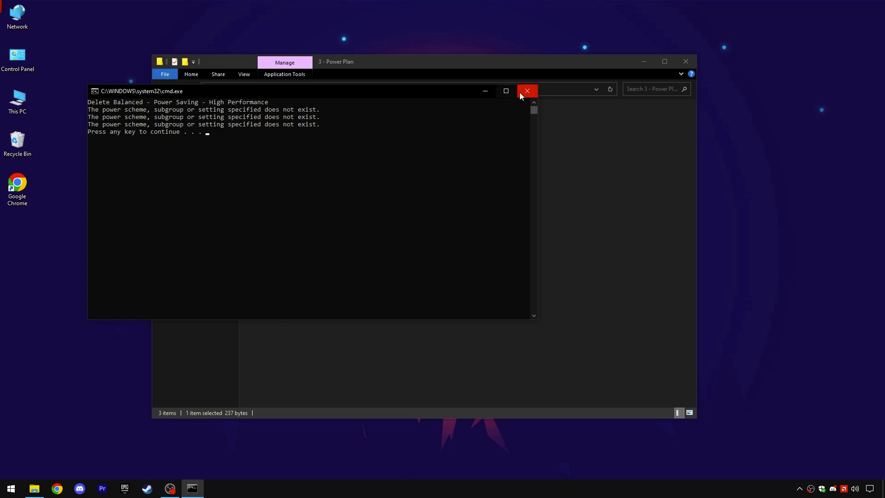
click(519, 92)
- Run the Import Savi's Power Plan script to import the Ultimate Performance power plan, and dismiss its console
right_click(275, 128)
click(303, 133)
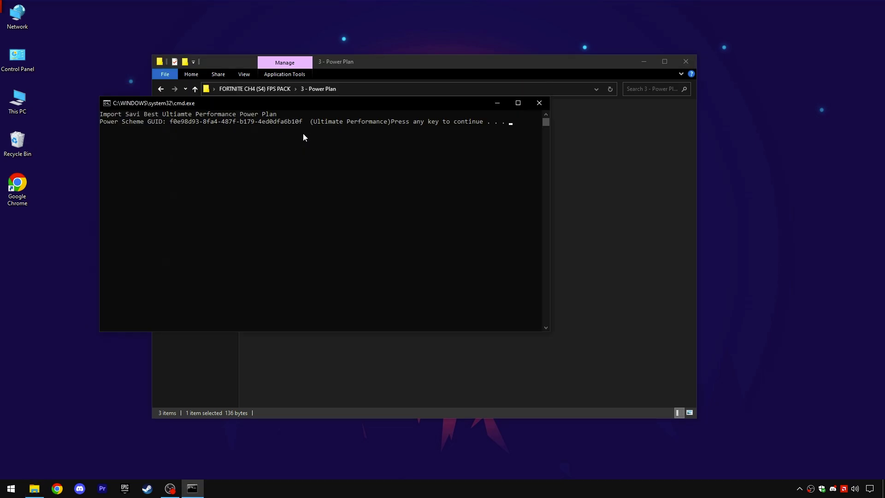
drag(133, 122, 239, 123)
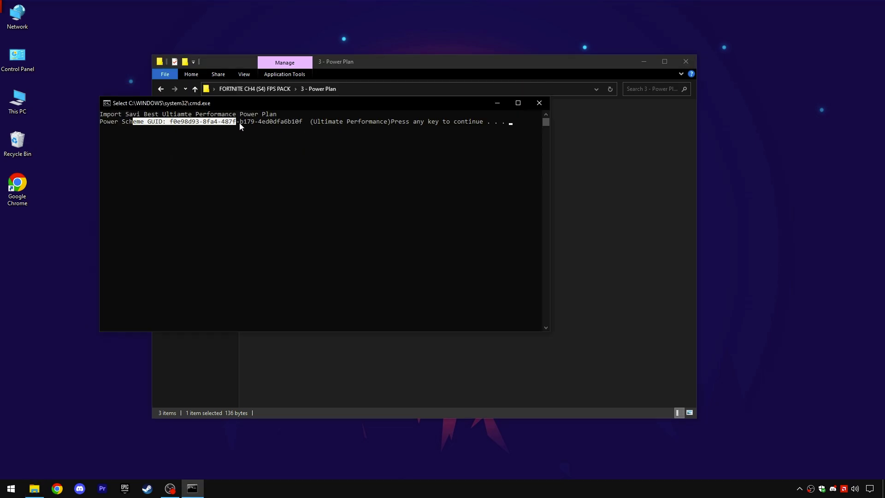
click(493, 128)
key(Return)
- Open Power Options through the Power Plans shortcut, activate the additional Ultimate Performance plan, and close the window
double_click(274, 138)
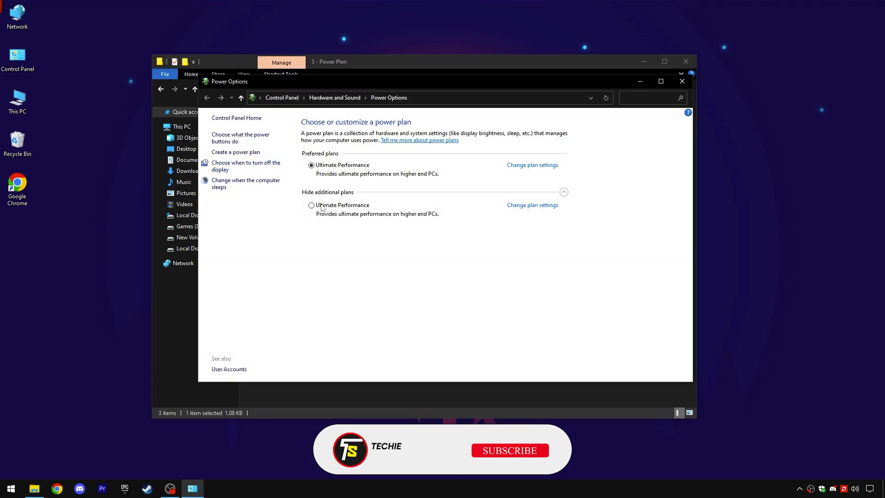
click(314, 206)
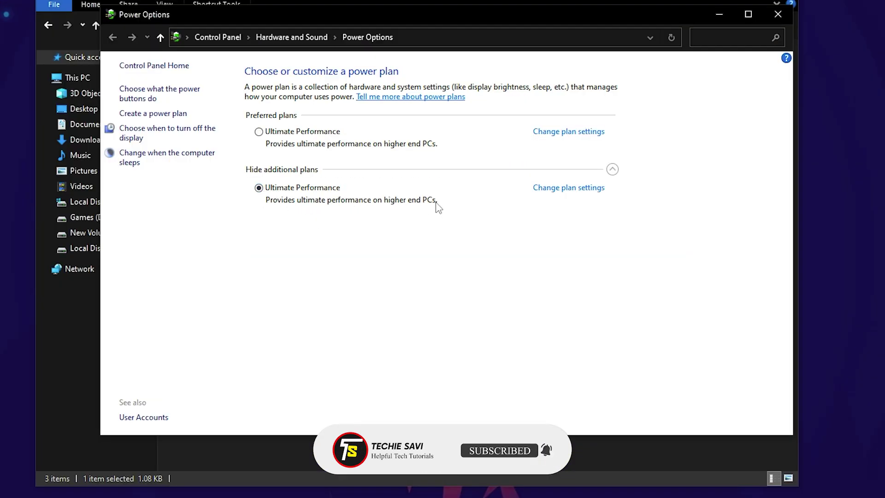
click(774, 18)
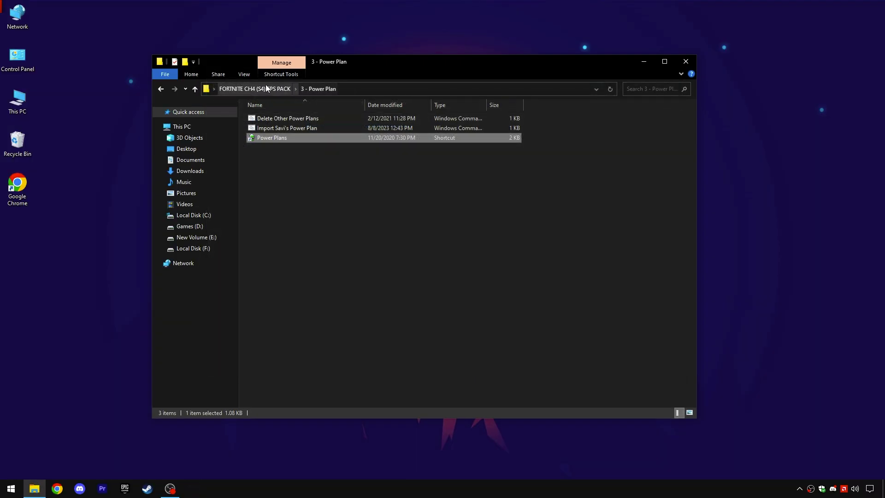
- Open the 4 - RAM Tweaks folder of the FPS pack and check the installed memory size in Task Manager
click(267, 88)
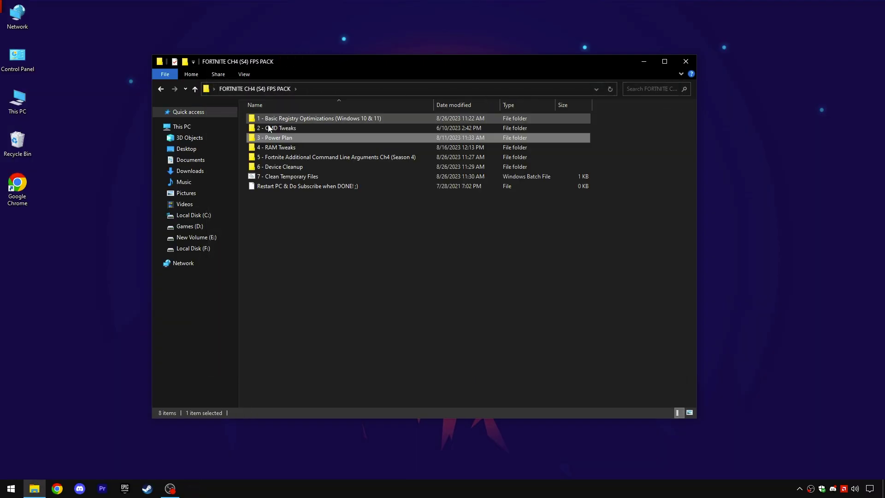
double_click(273, 147)
mouse_move(279, 243)
mouse_down()
mouse_move(319, 109)
mouse_move(283, 246)
mouse_up()
right_click(11, 488)
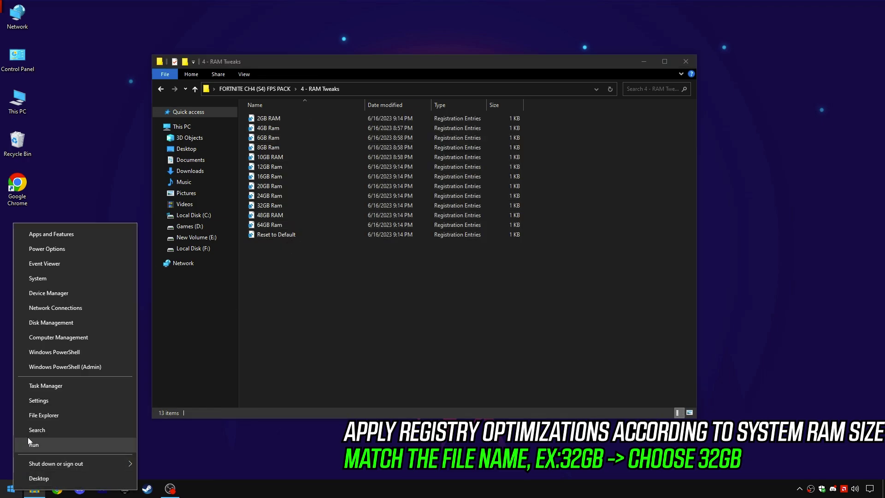
click(46, 411)
click(549, 90)
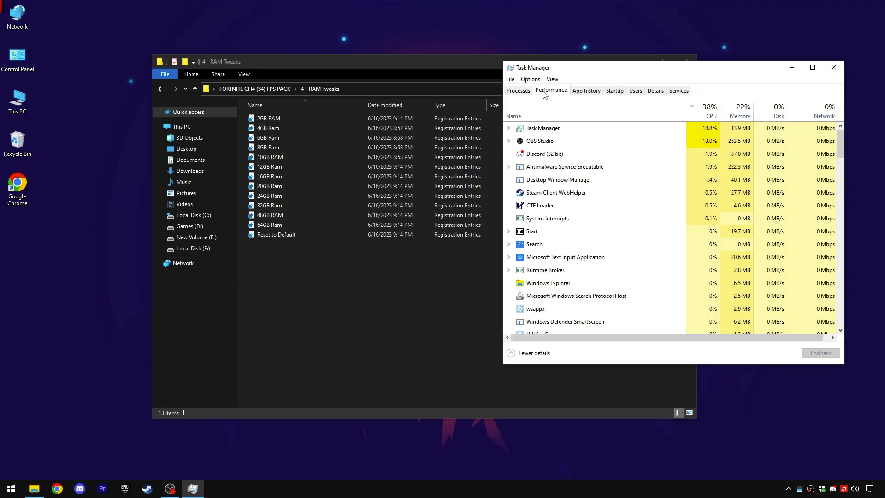
click(541, 147)
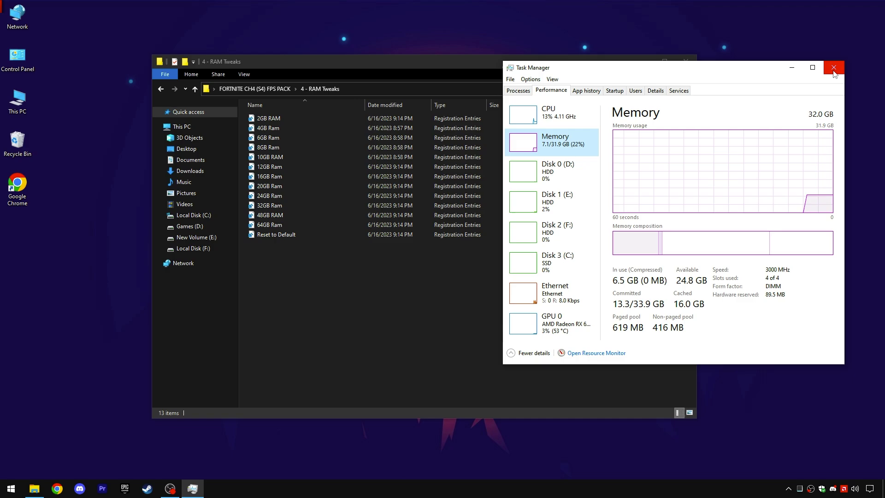
click(849, 32)
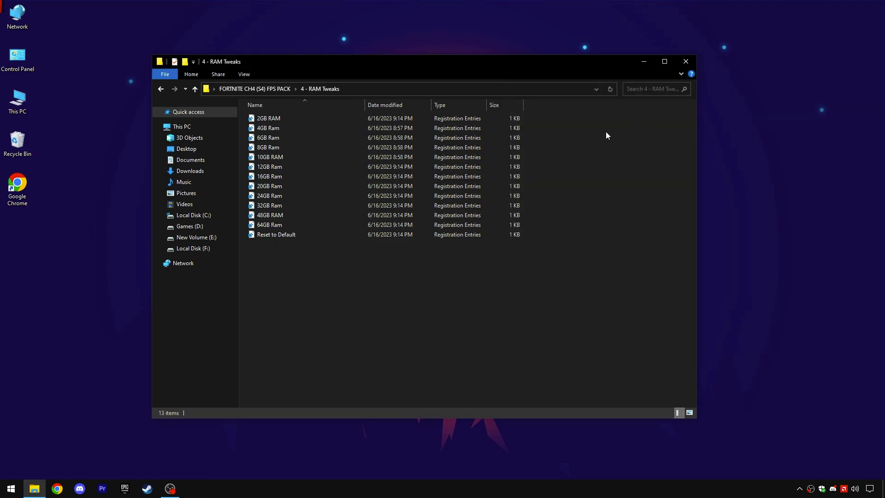
- Merge the 32GB Ram registry file into the registry and accept the confirmation dialogs
click(268, 205)
right_click(282, 208)
click(286, 210)
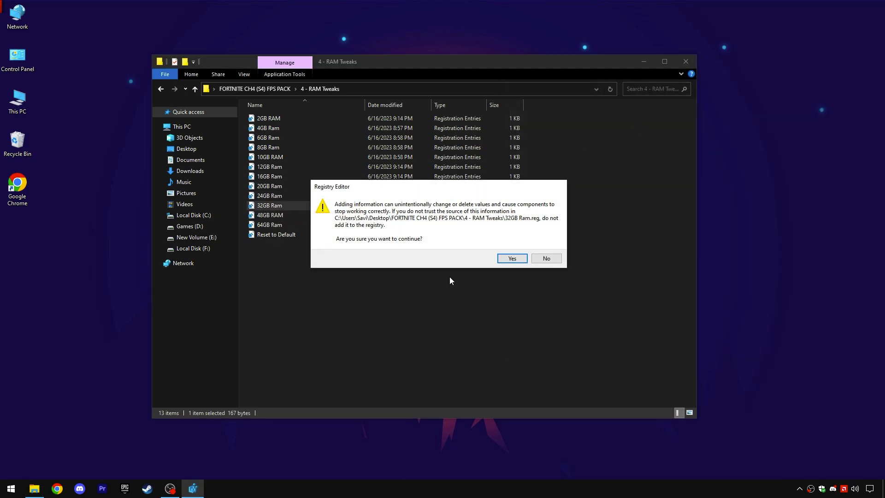
click(511, 258)
click(544, 270)
- Open the Fortnite Additional Command Line Arguments text file from the pack's folder 5
click(286, 89)
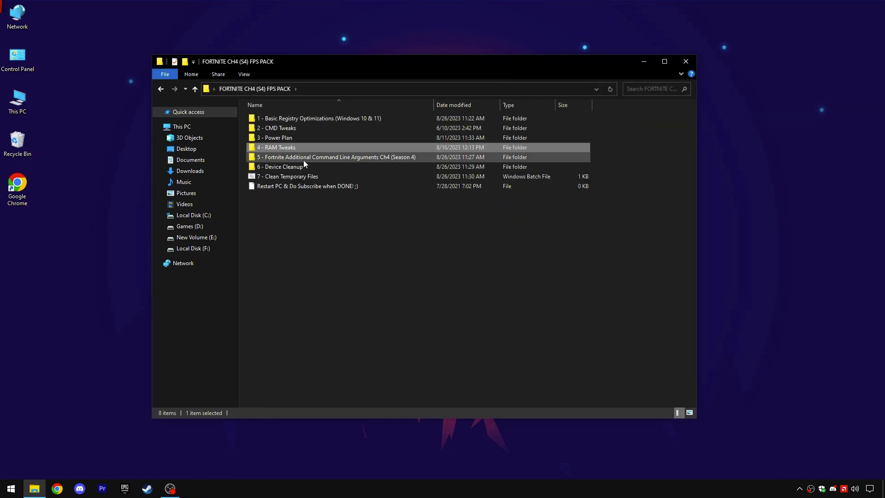
double_click(321, 160)
right_click(335, 119)
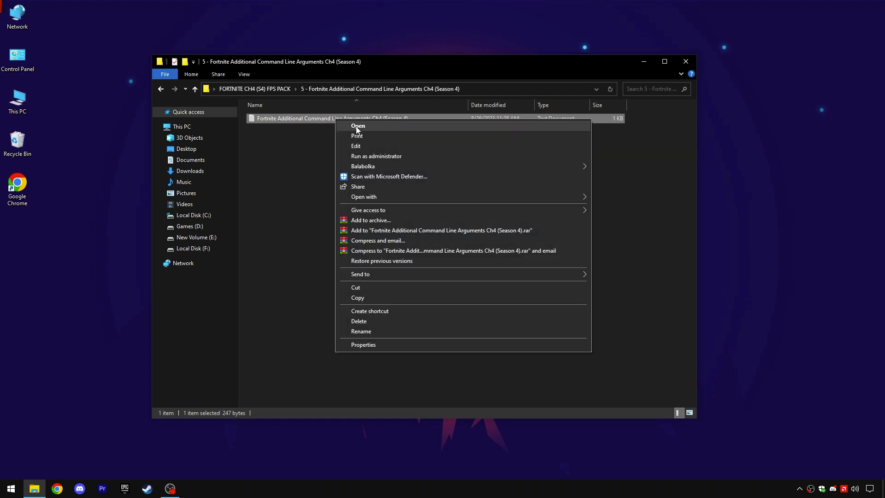
click(358, 127)
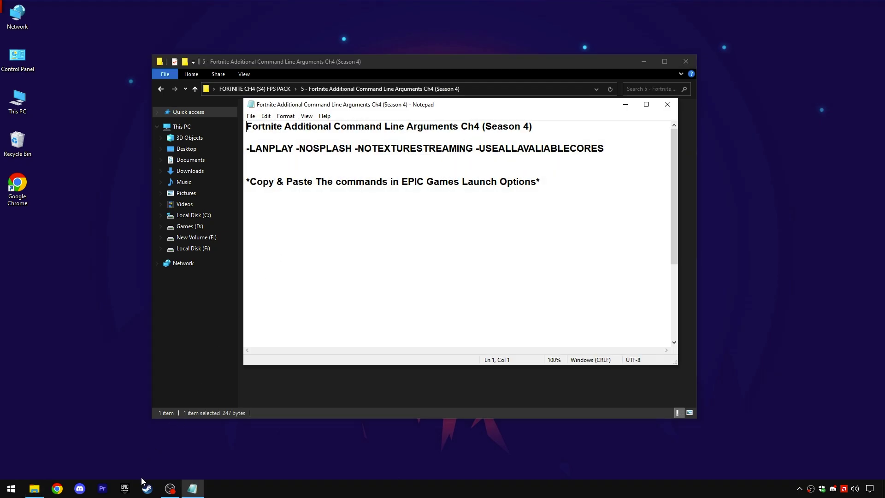
- Switch to the Epic Games Launcher and enable Launch Options in the management settings of Fortnite in the library
click(124, 488)
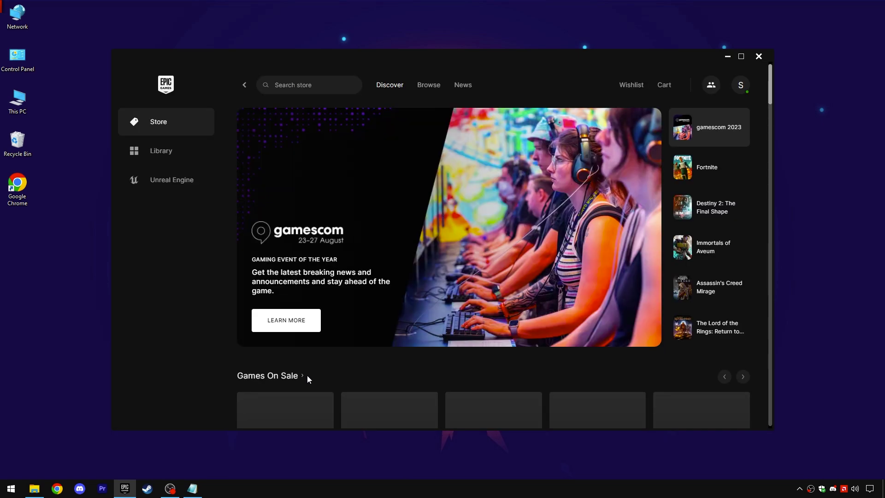
click(169, 153)
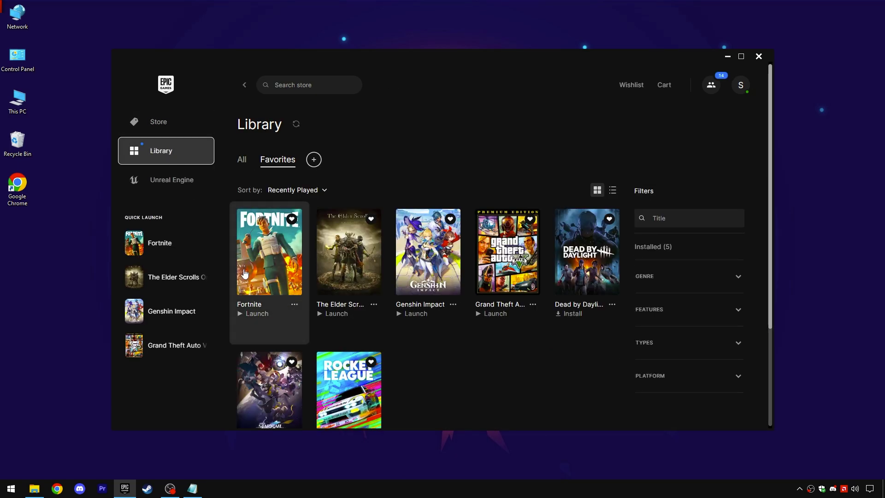
click(294, 305)
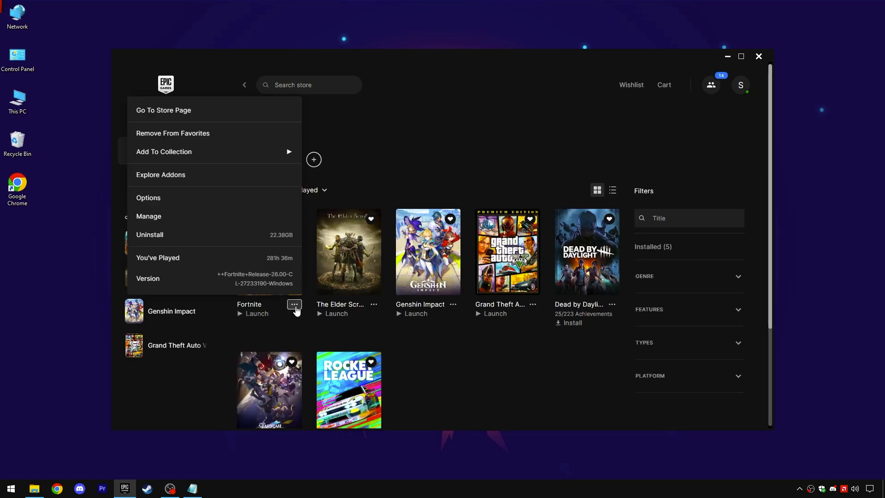
click(161, 216)
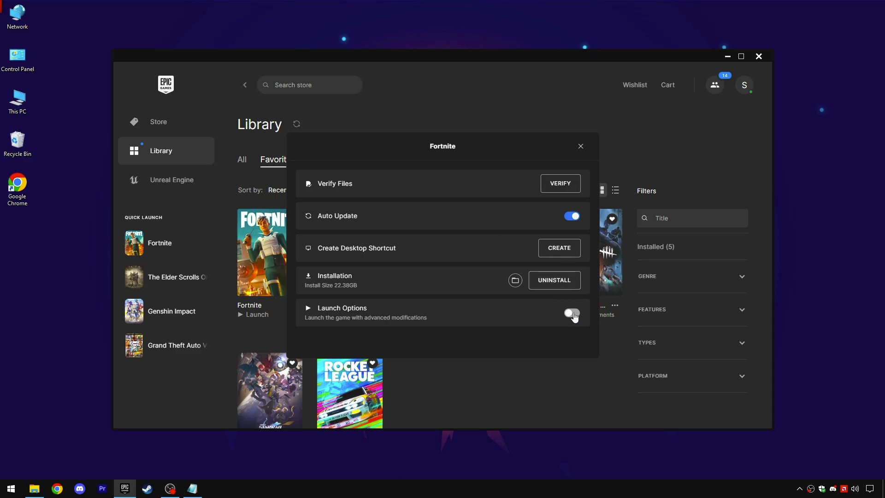
click(571, 315)
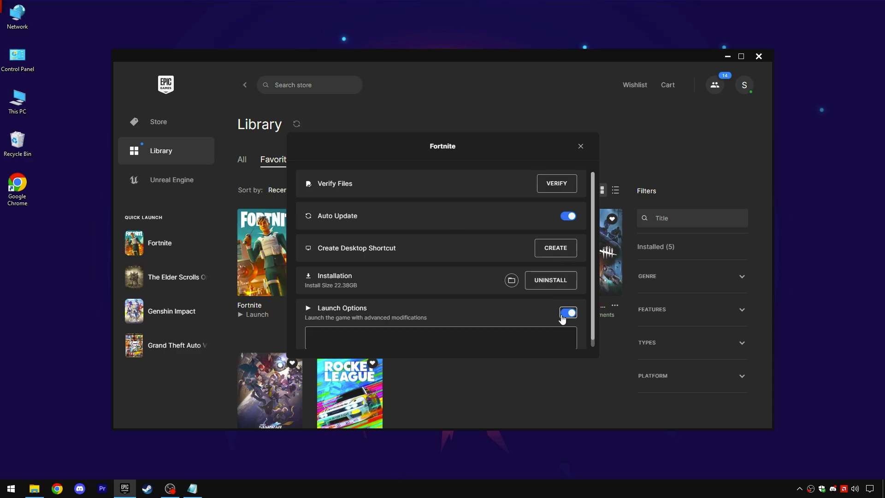
- Copy -LANPLAY -NOSPLASH -NOTEXTURESTREAMING -USEALLAVALIABLECORES from Notepad into Fortnite's launch options, and close the launcher
click(196, 491)
drag(610, 151, 327, 148)
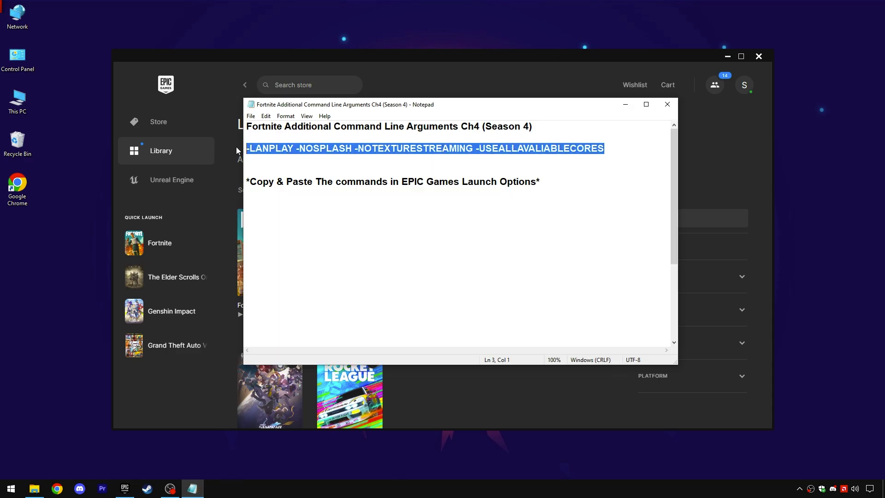
right_click(419, 146)
click(443, 176)
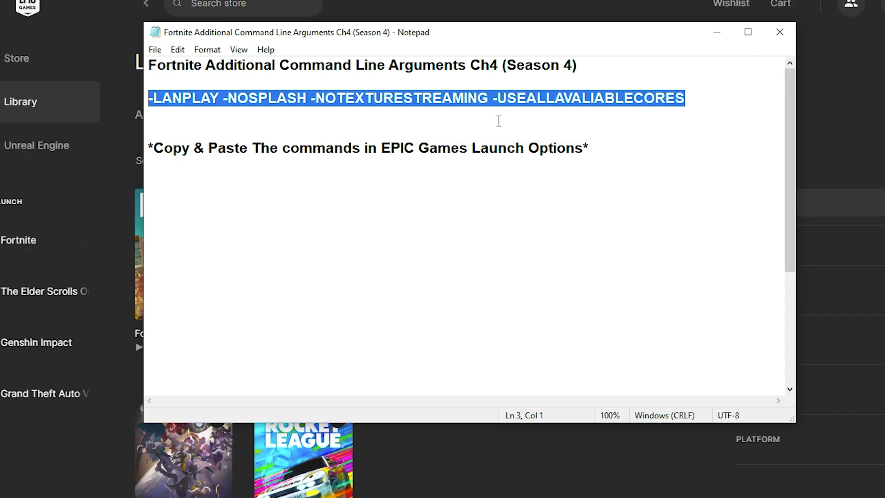
click(779, 31)
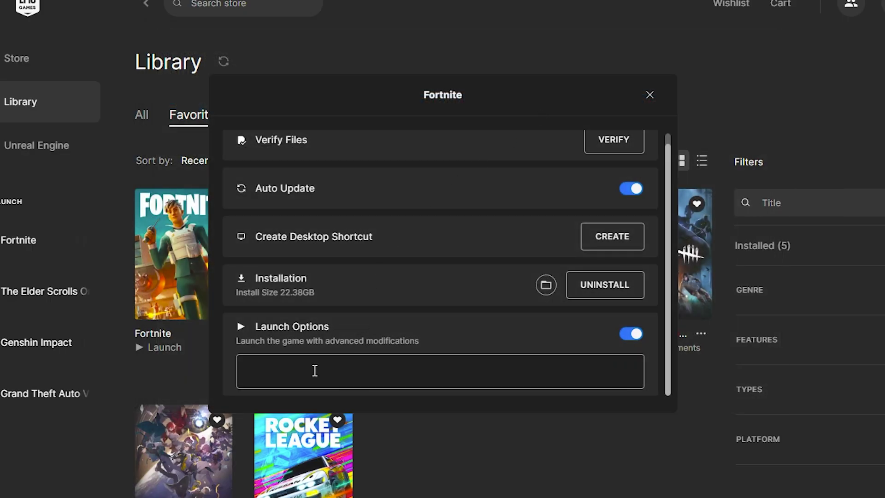
key(ctrl+v)
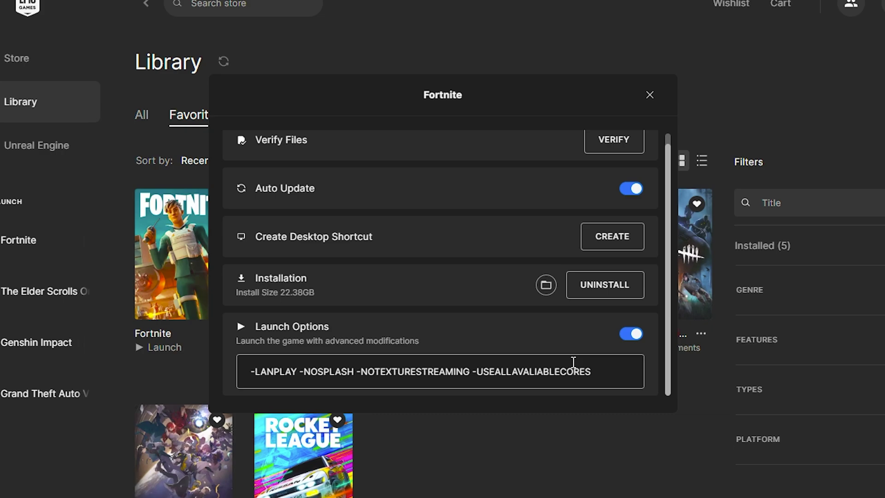
drag(606, 368, 251, 371)
click(599, 372)
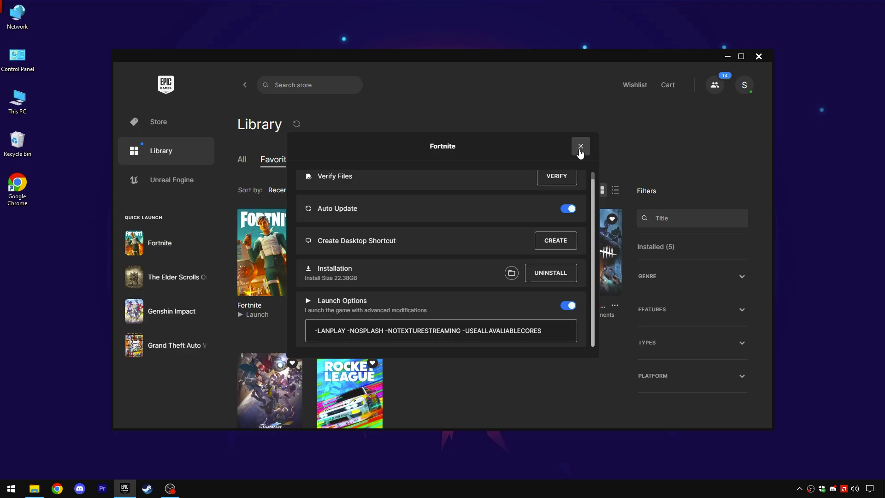
click(649, 97)
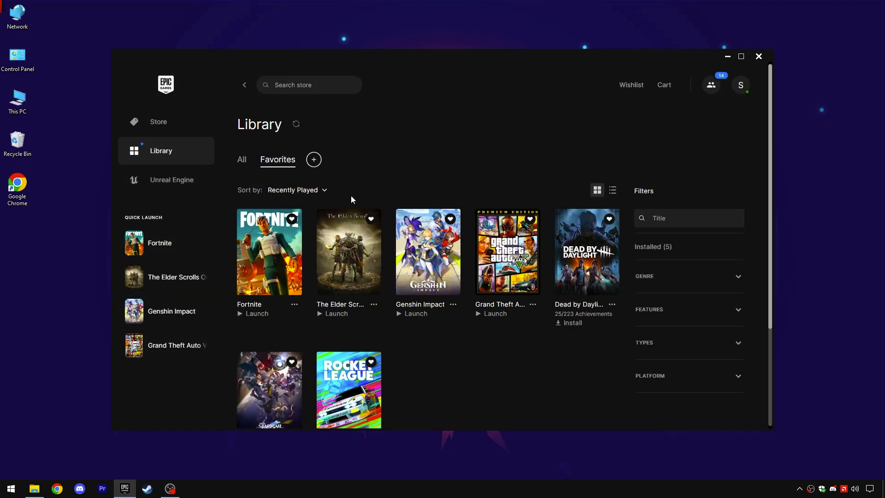
click(759, 58)
- Launch the DeviceCleanup application from the x64 subfolder of the pack's 6 - Device Cleanup folder
click(275, 89)
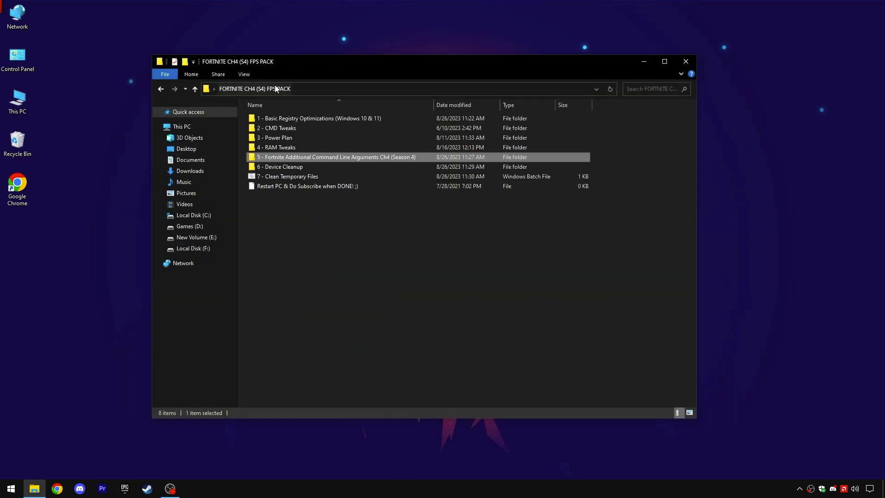
double_click(276, 166)
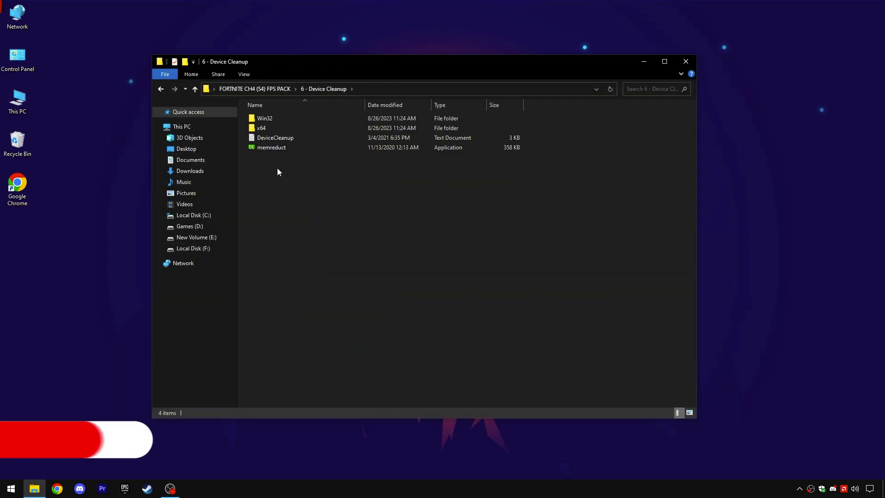
double_click(265, 128)
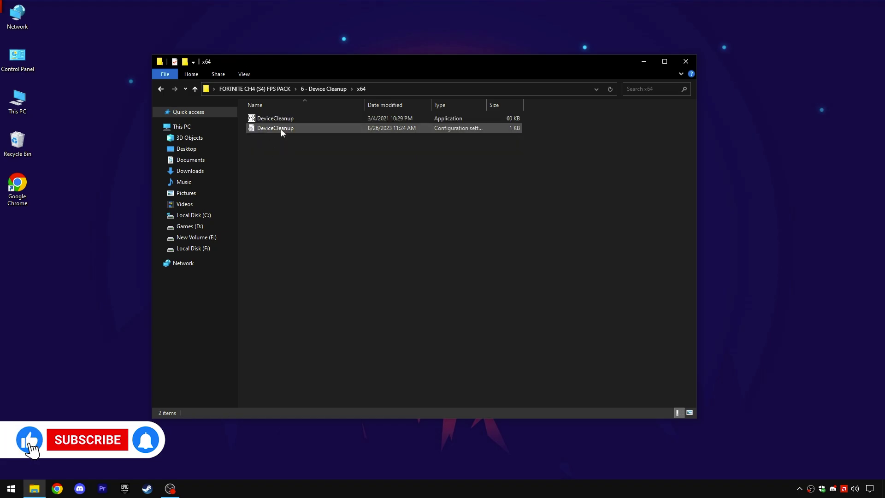
double_click(273, 119)
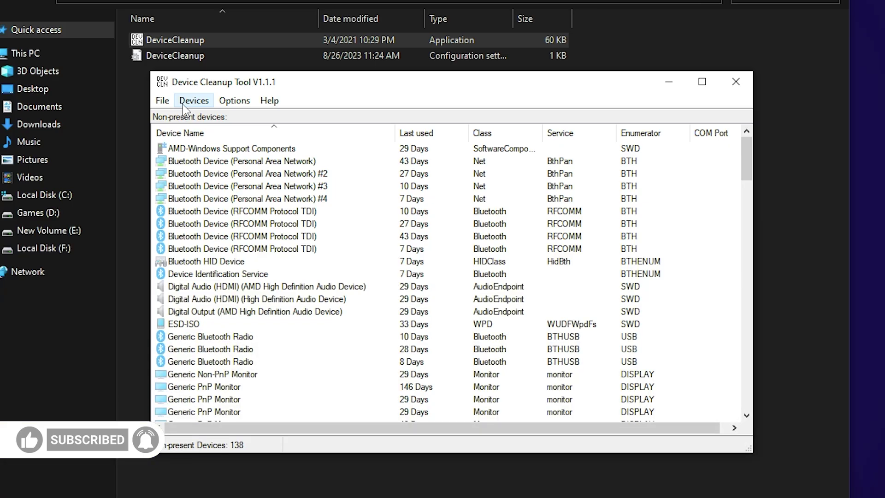
- Select all non-present devices in Device Cleanup Tool, remove them, and close the tool
click(162, 101)
click(165, 103)
click(195, 102)
click(216, 117)
drag(746, 162, 743, 140)
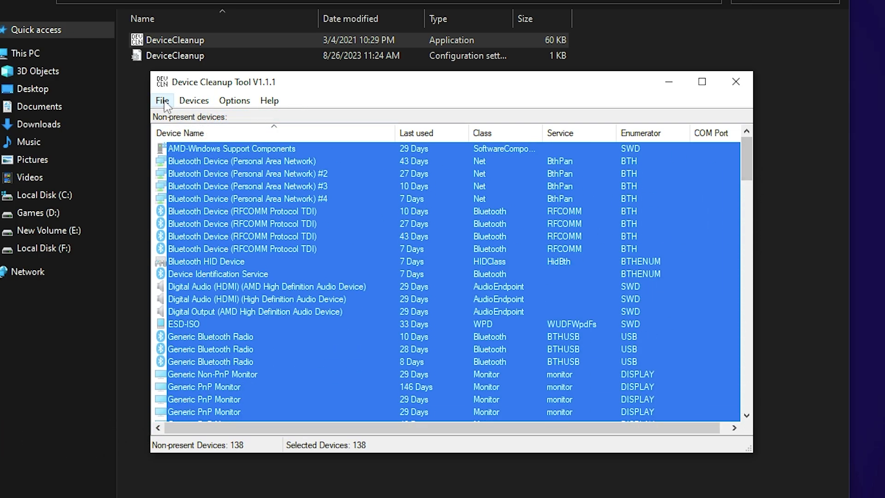
click(206, 105)
click(221, 138)
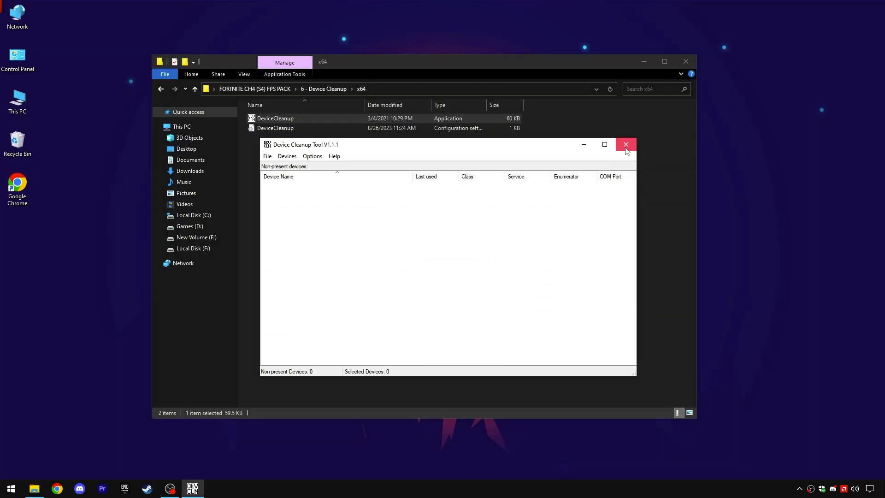
click(735, 82)
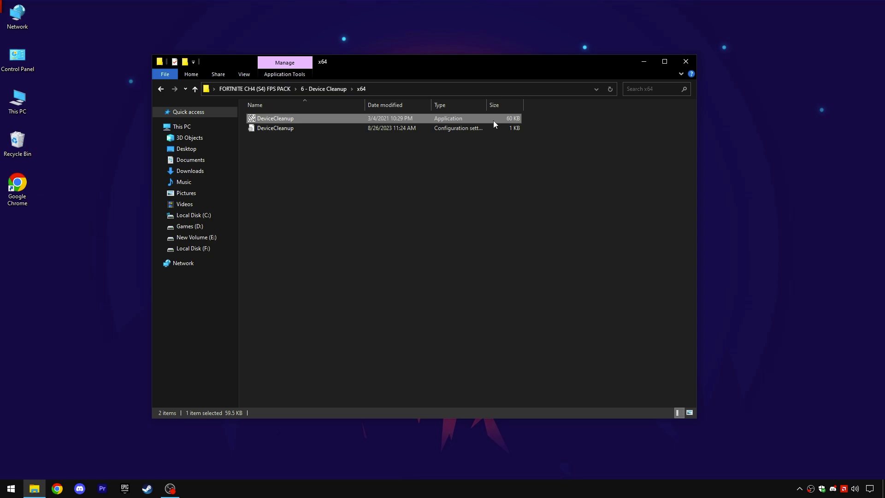
- Install Mem Reduct from the 6 - Device Cleanup folder, keeping the default components with desktop and start menu shortcuts
click(323, 89)
double_click(274, 147)
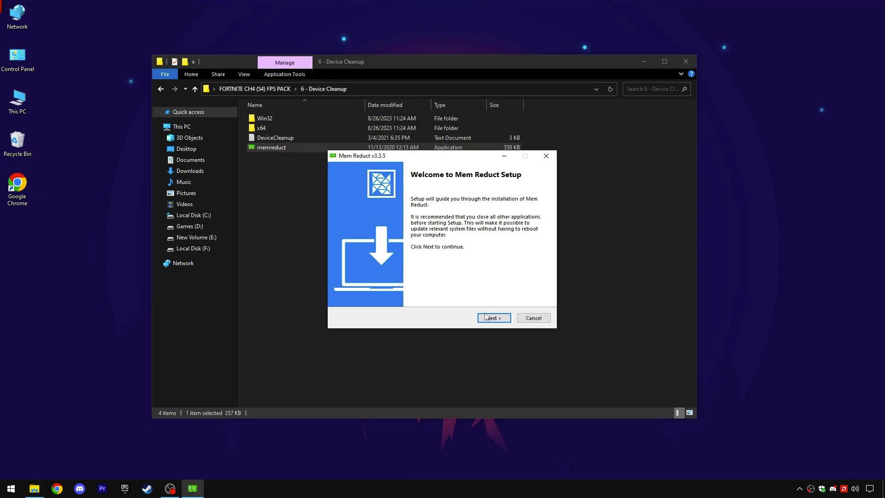
click(486, 317)
click(490, 318)
click(491, 319)
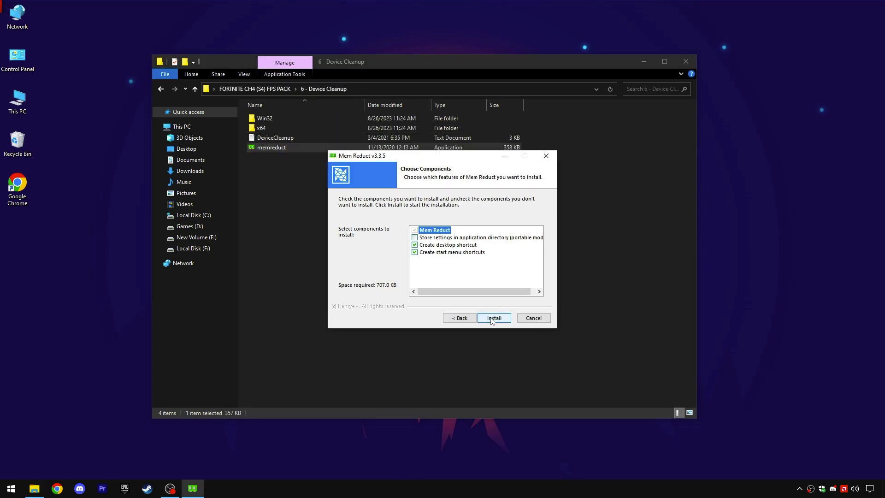
click(492, 320)
click(492, 318)
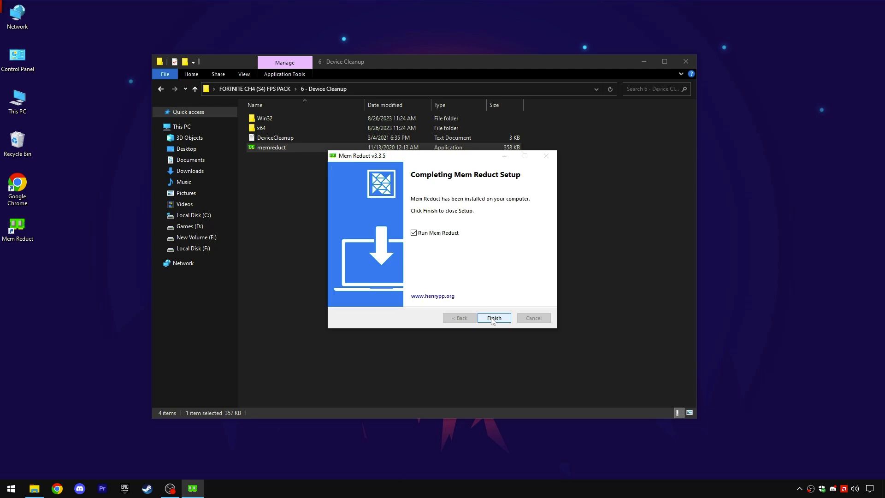
- Run Mem Reduct from its completed setup without updating to 3.4, clean the memory, and close its window
click(492, 318)
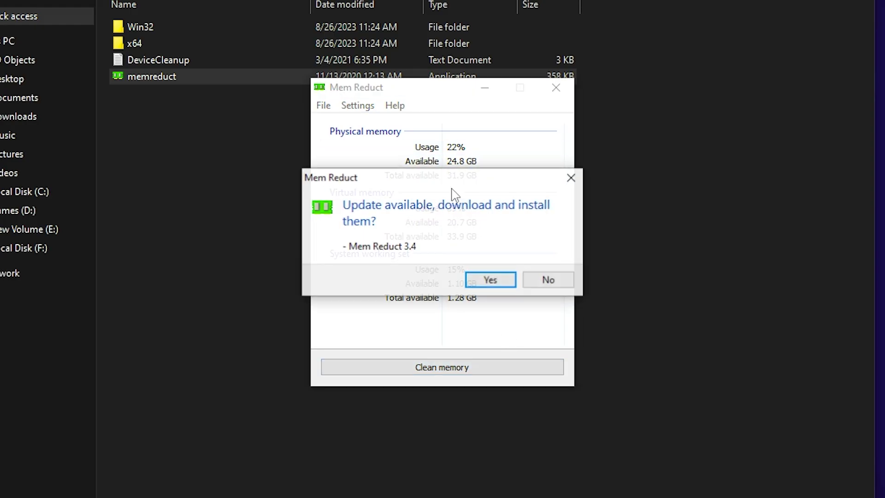
click(532, 280)
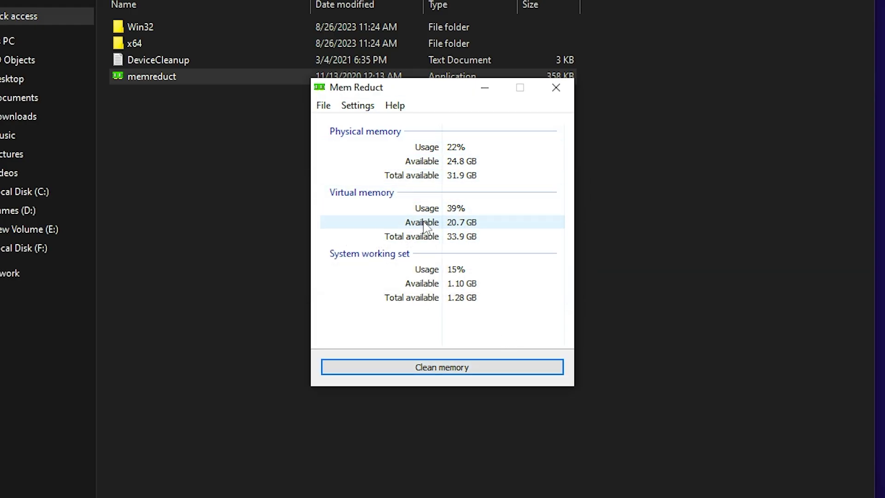
click(477, 212)
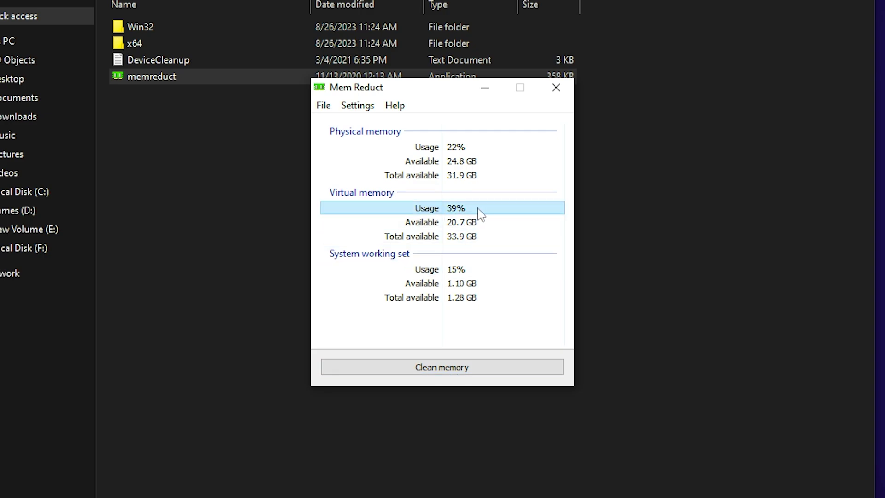
click(452, 368)
click(491, 263)
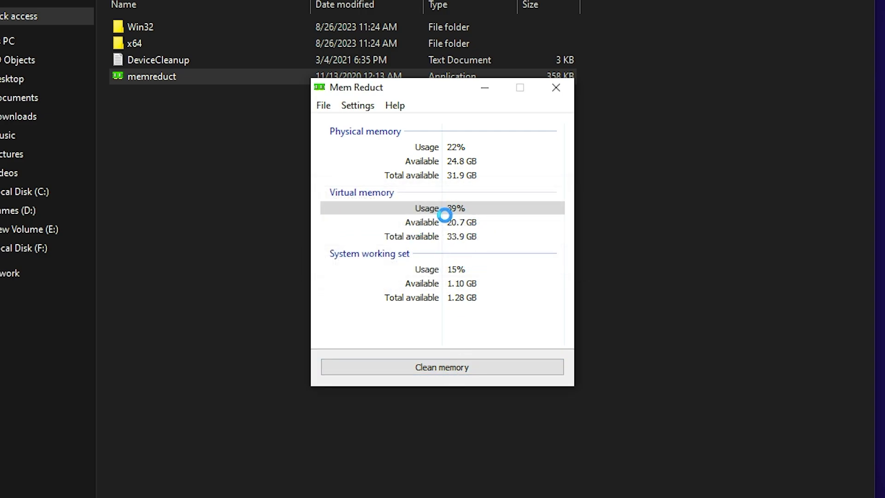
click(464, 272)
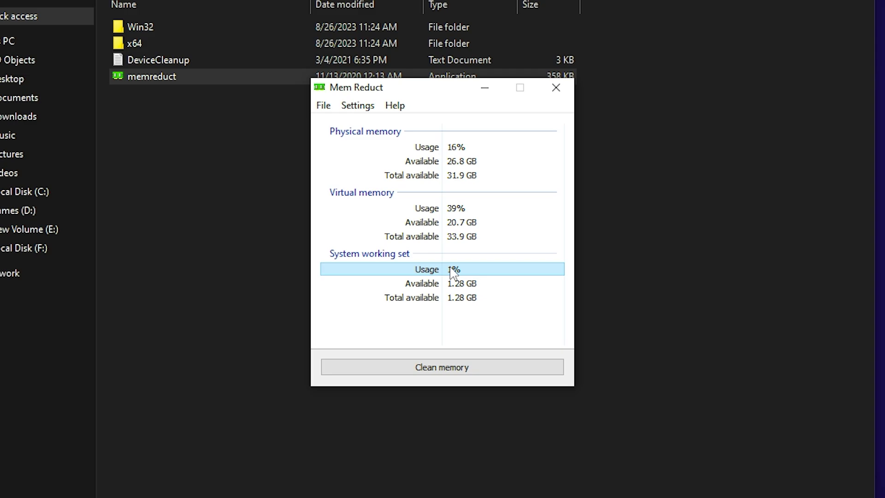
click(448, 147)
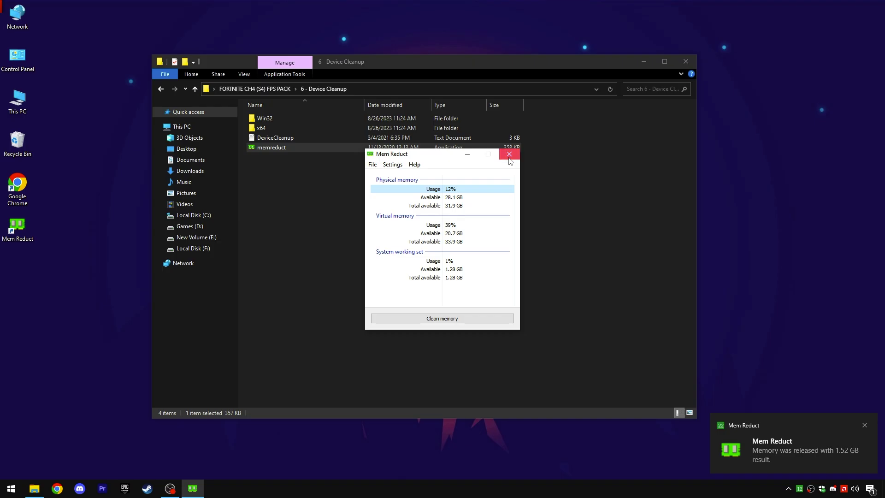
click(556, 88)
- Run the 7 - Clean Temporary Files batch file from the FPS pack's main folder, confirm the deletion, and close the console and folder windows
click(258, 88)
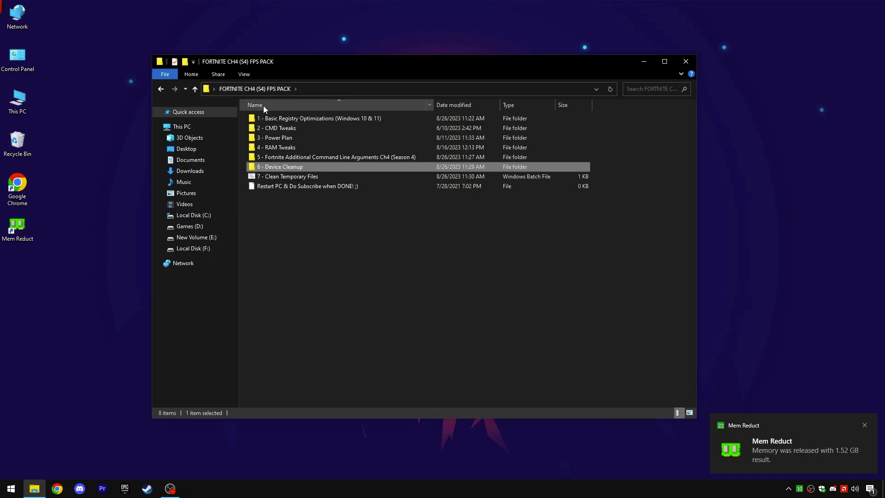
double_click(281, 177)
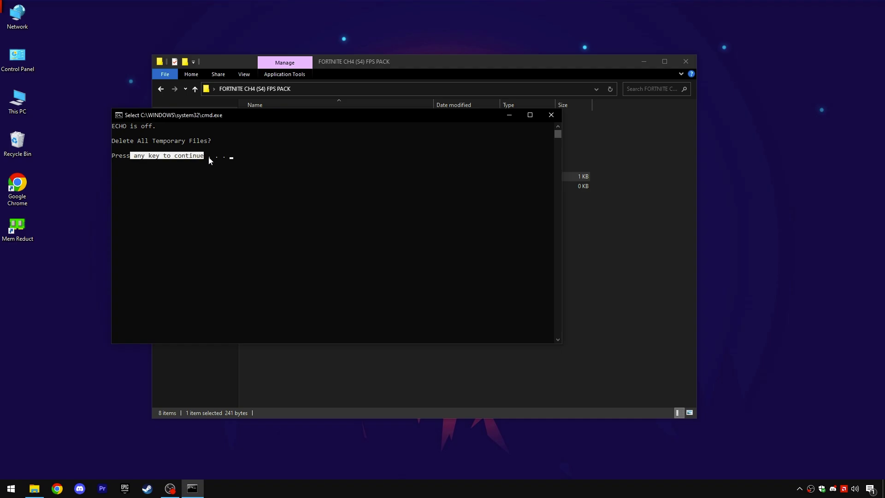
key(Return)
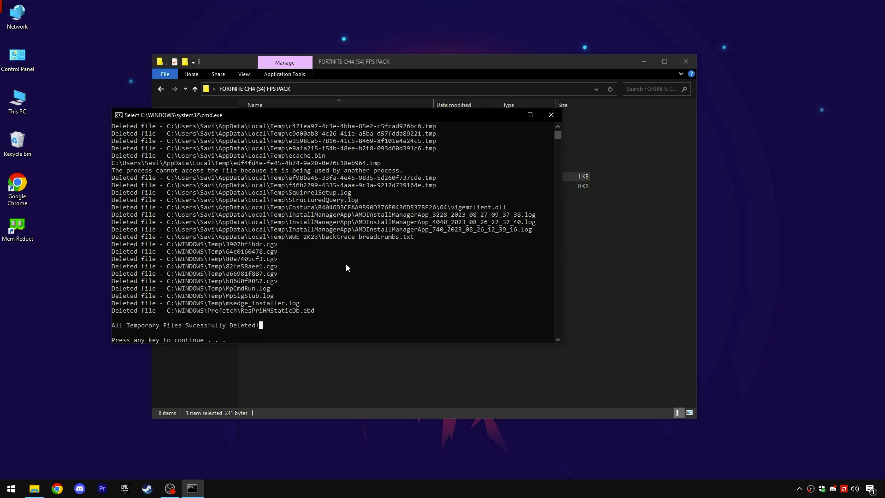
click(551, 115)
drag(267, 212, 396, 114)
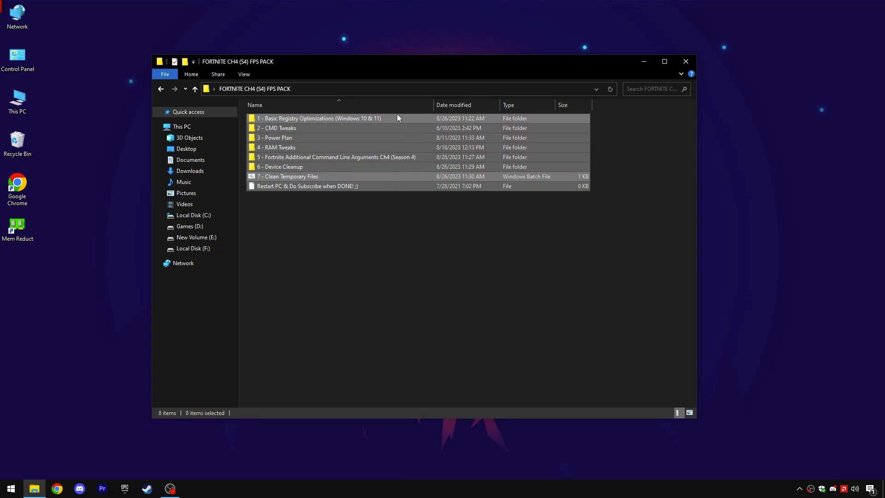
click(359, 202)
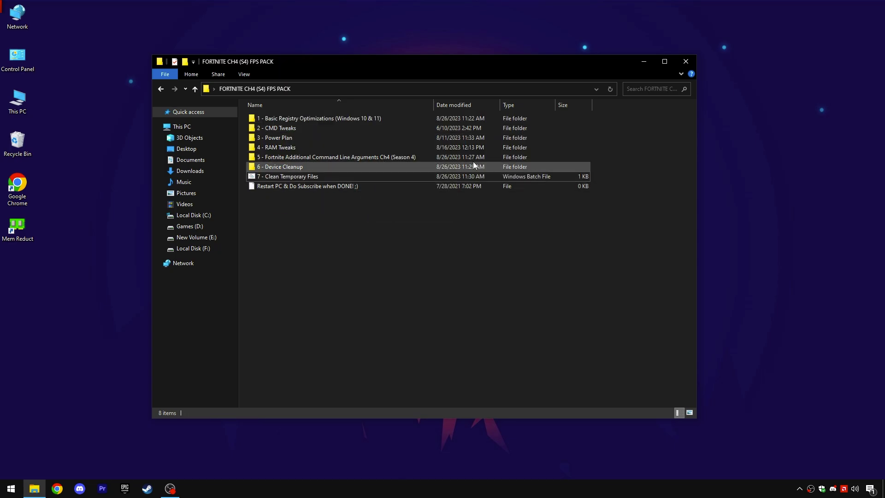
click(685, 61)
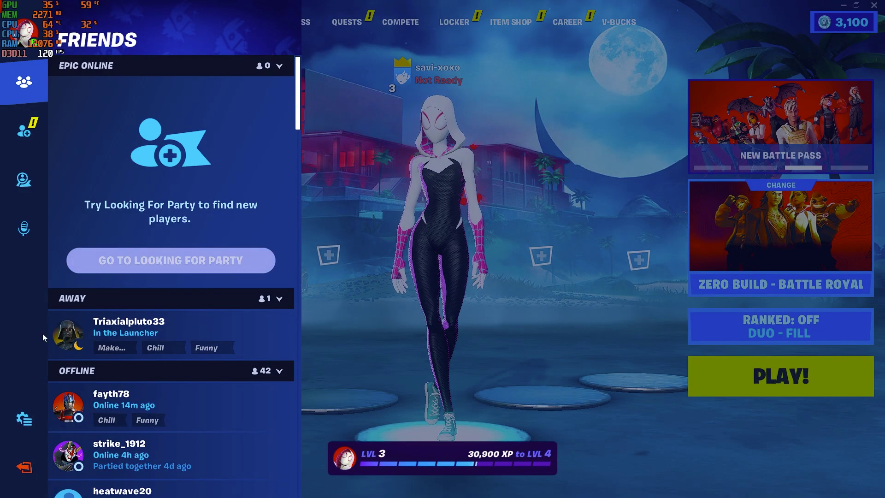
- In Fortnite's video settings, set View Distance to Near, Textures to Low and Meshes to Low
click(24, 418)
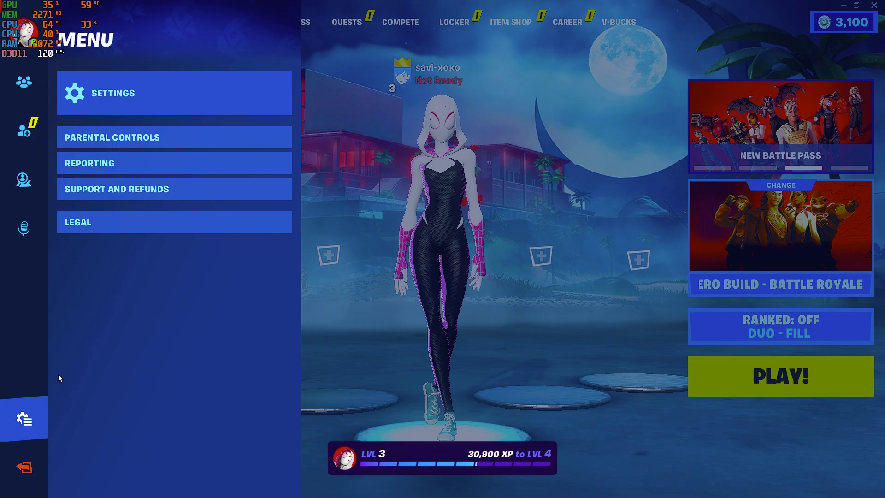
click(133, 101)
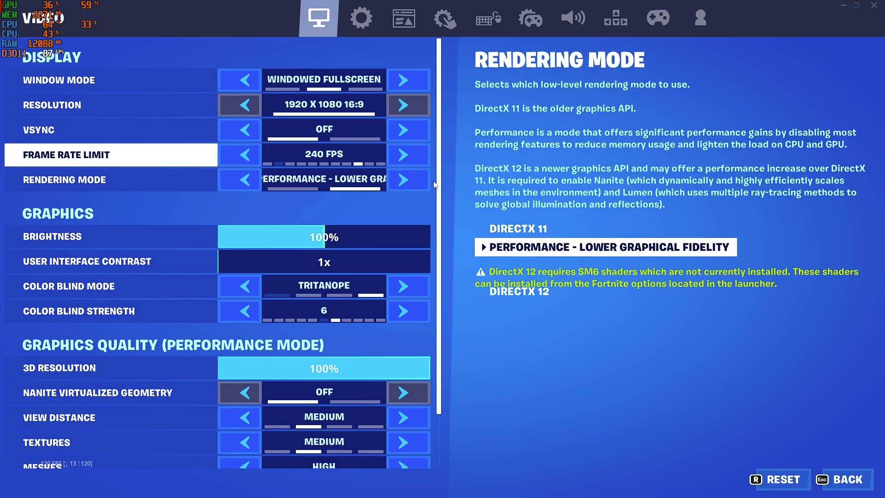
drag(442, 219, 427, 326)
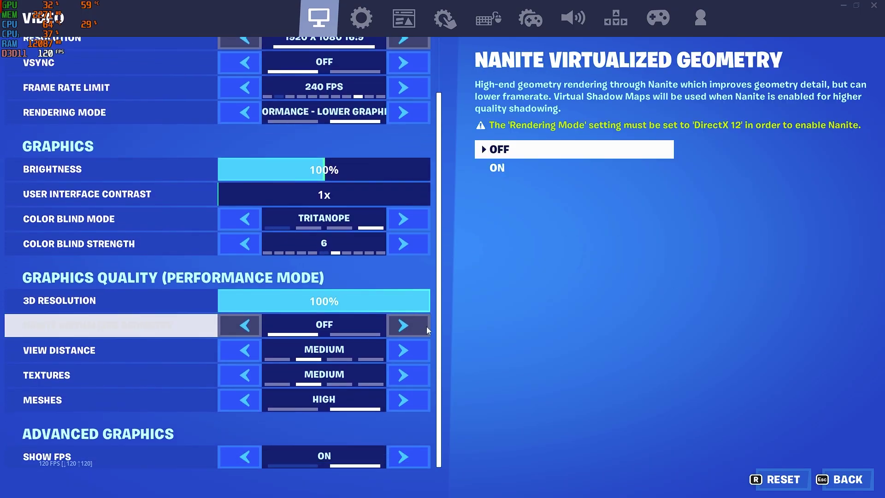
click(238, 351)
click(238, 379)
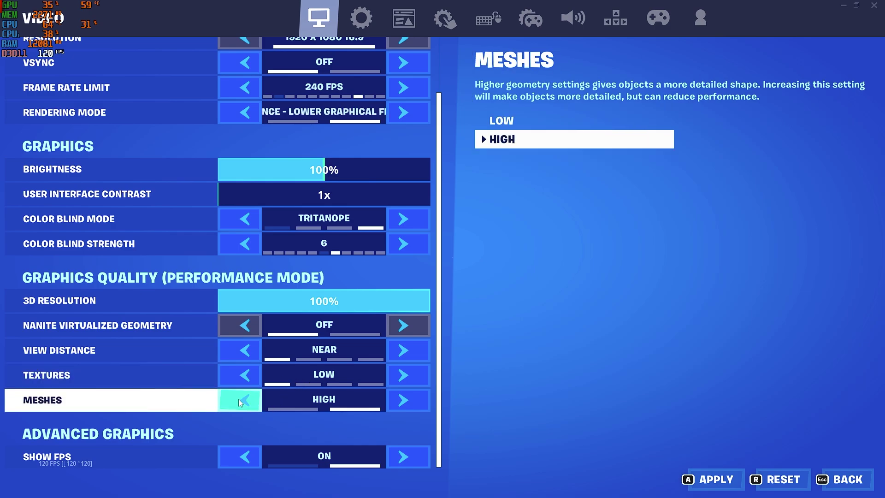
click(239, 399)
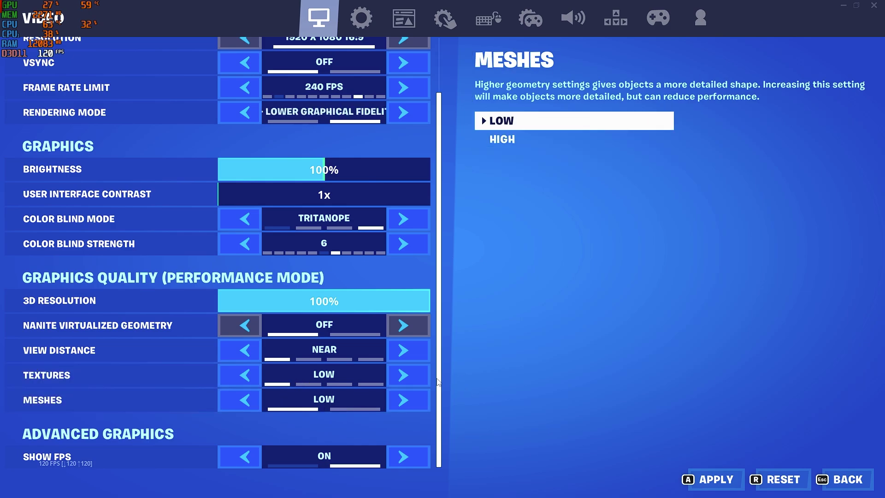
scroll(428, 287, up, 3)
scroll(429, 308, down, 3)
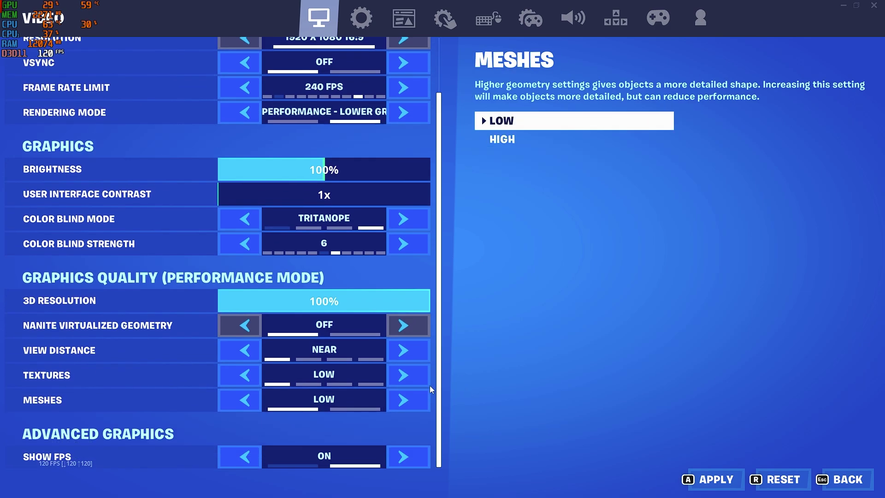
- Set the rendering mode to Performance - Lower Graphical Fidelity, apply the video settings, and decline the game restart
click(245, 113)
click(399, 113)
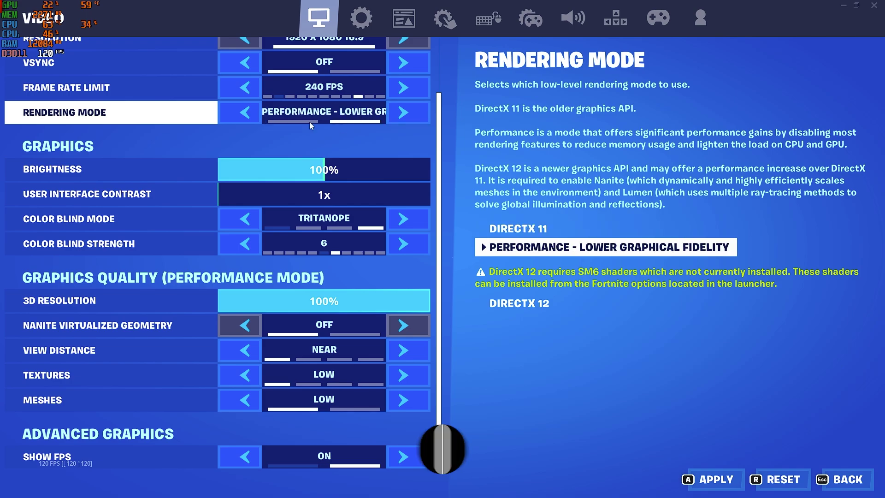
click(712, 479)
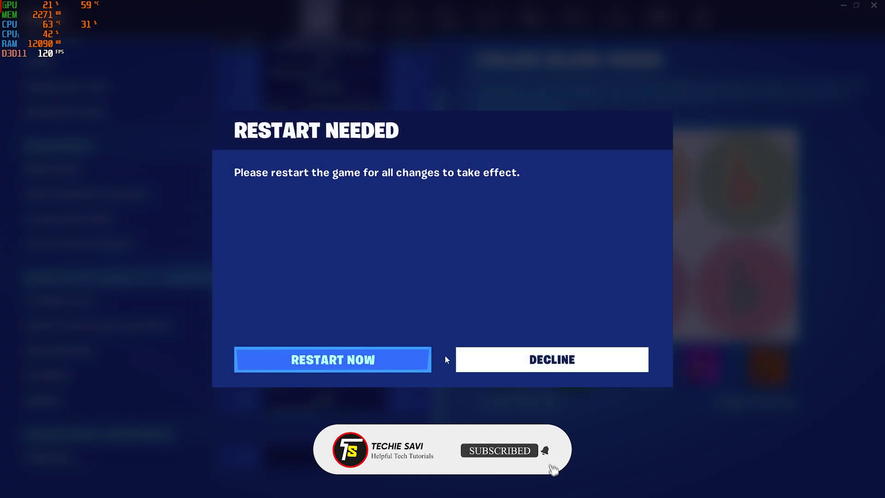
click(502, 362)
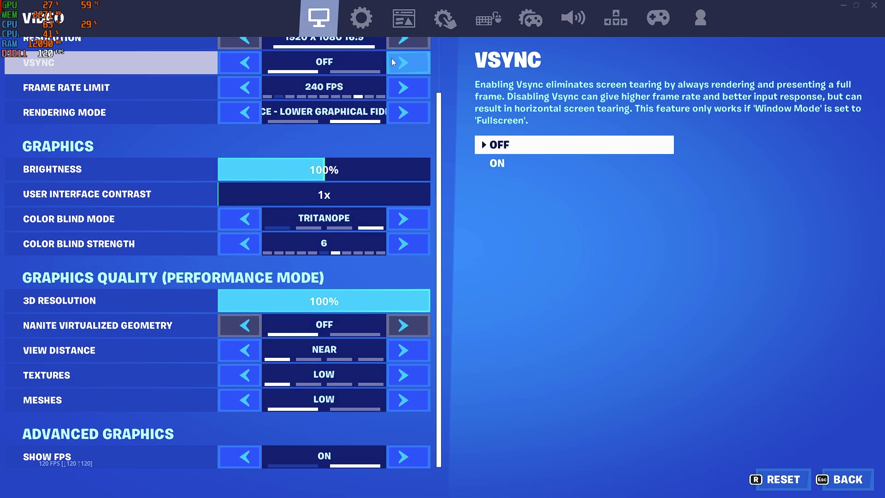
- In the game settings, turn off Record Replays, Record Large Team Replays, Record Creative Replays and Record High Quality Replays
click(364, 23)
scroll(441, 185, down, 1)
drag(441, 185, 428, 402)
click(242, 256)
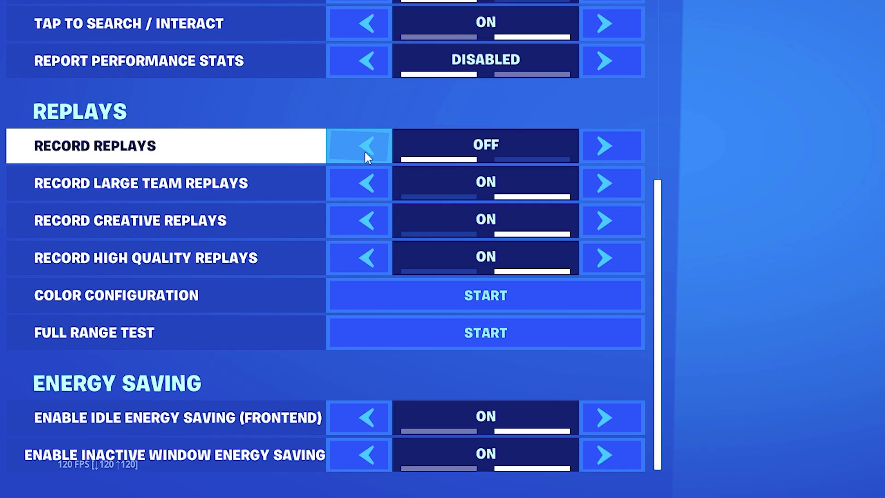
click(465, 186)
click(367, 218)
click(421, 255)
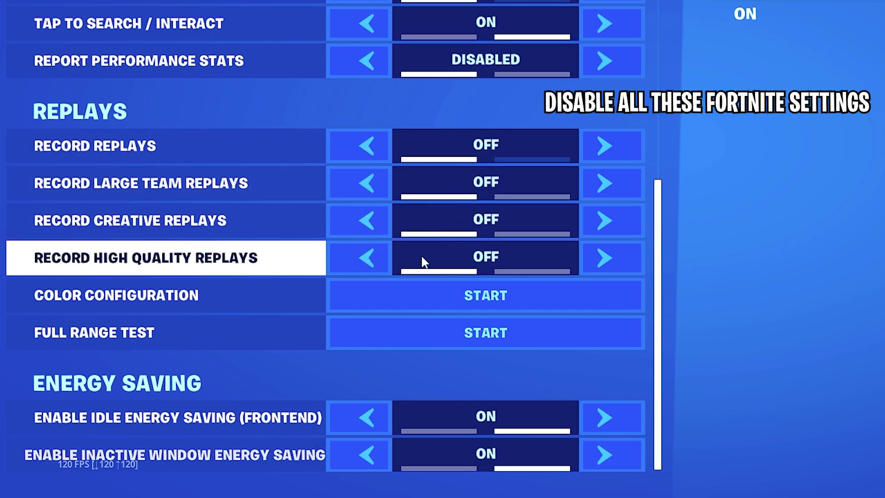
- Turn off idle energy saving (frontend) and inactive window energy saving, apply the changes, and leave the settings
click(367, 414)
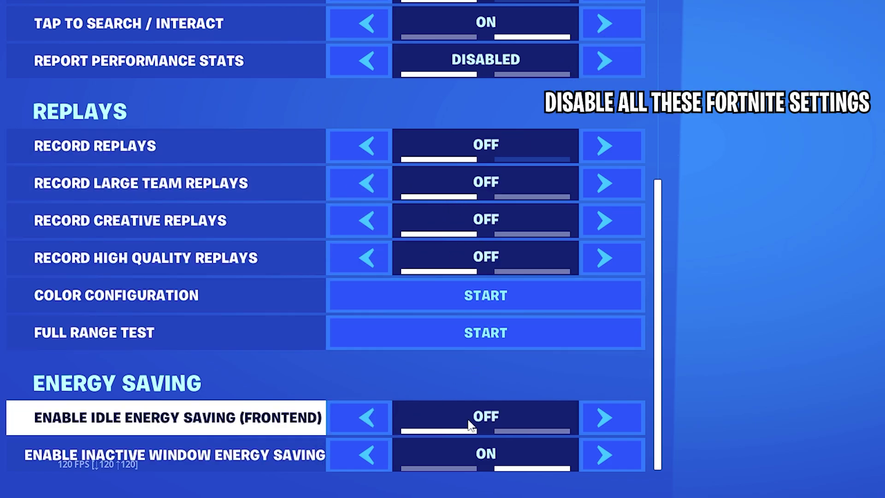
click(367, 455)
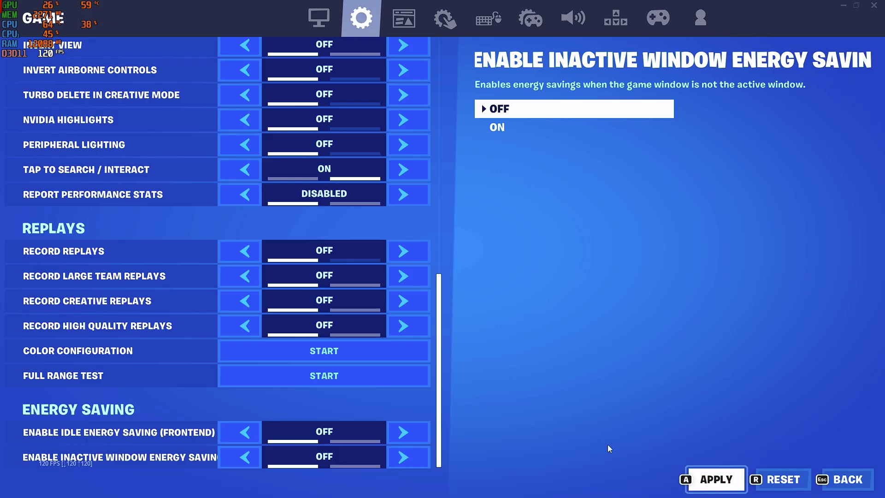
key(a)
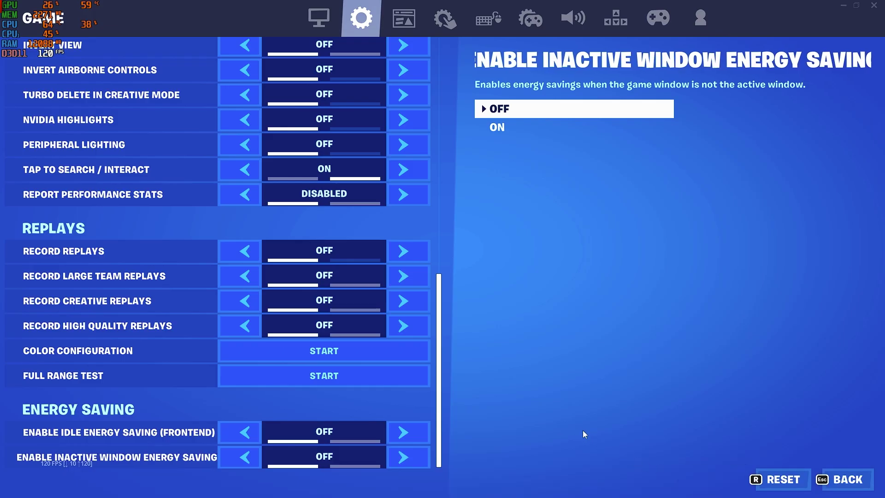
key(Escape)
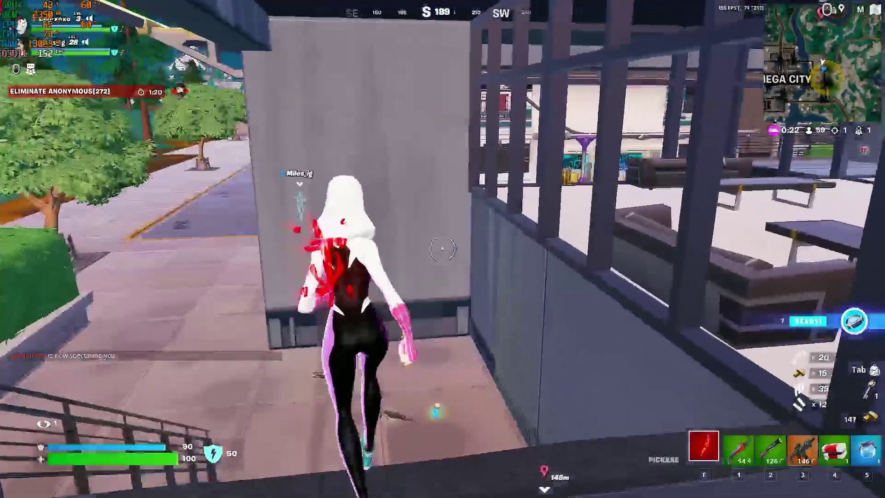
key(f)
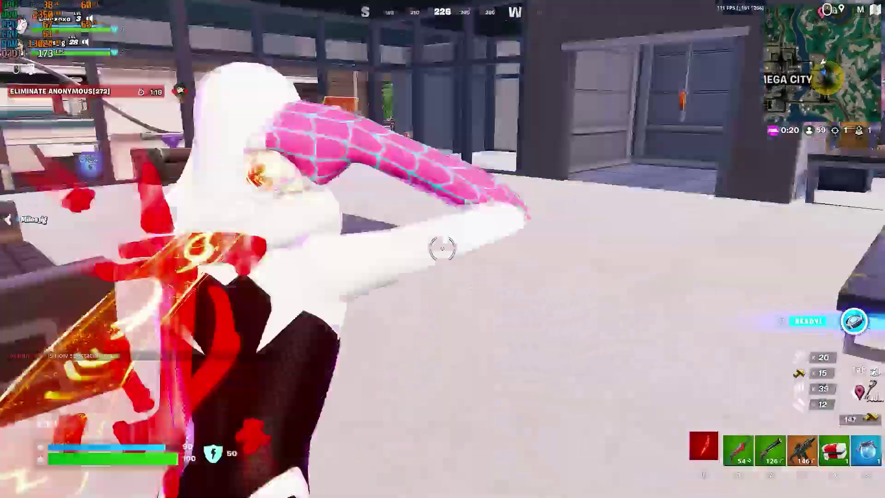
key(w)
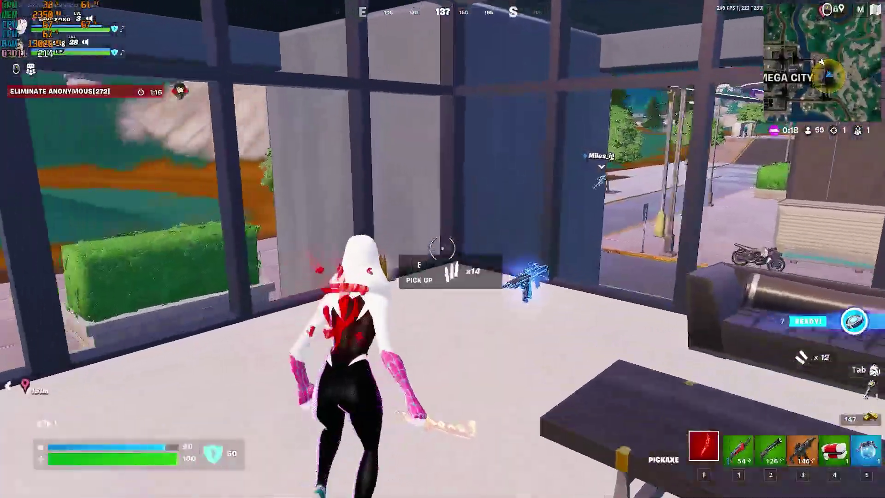
key(w)
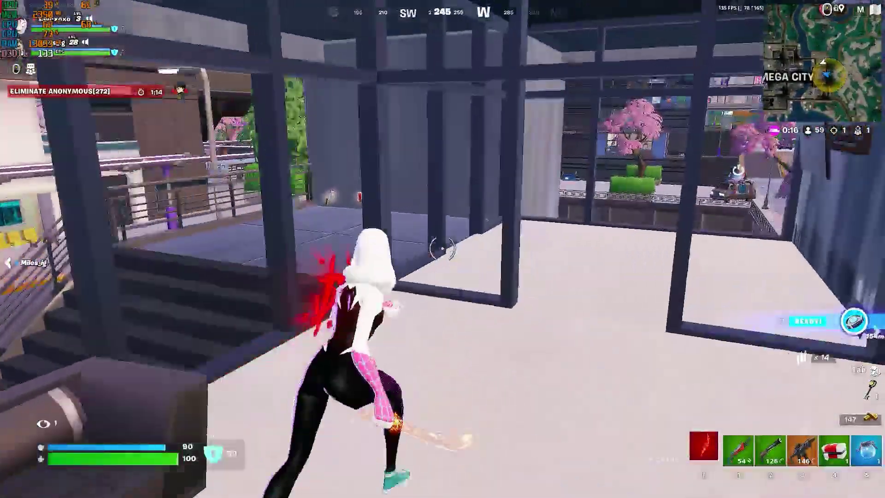
key(w)
key(space)
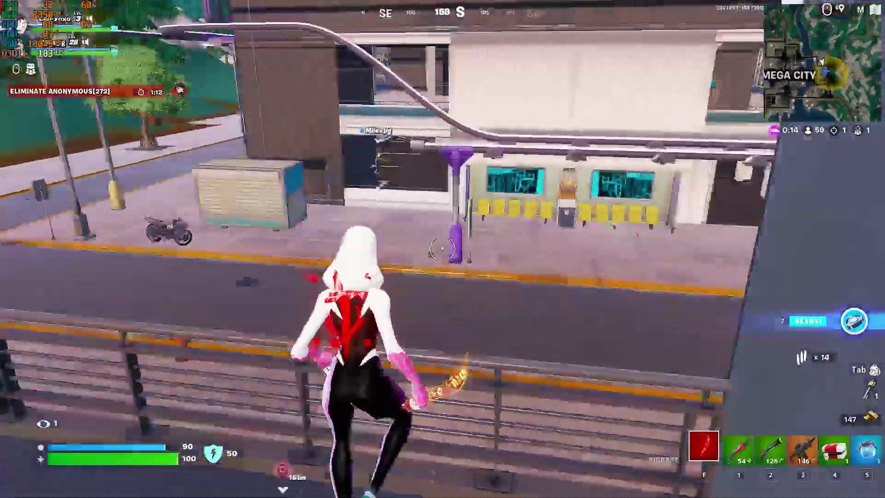
key(1)
key(f)
key(w)
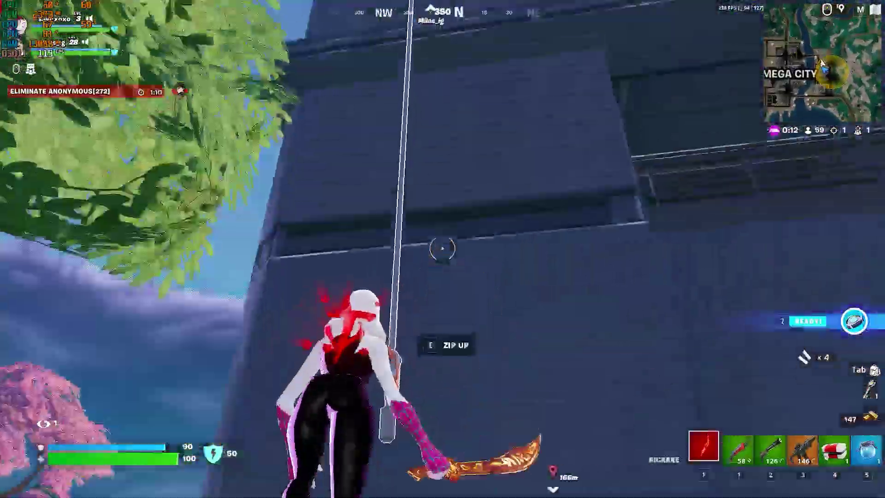